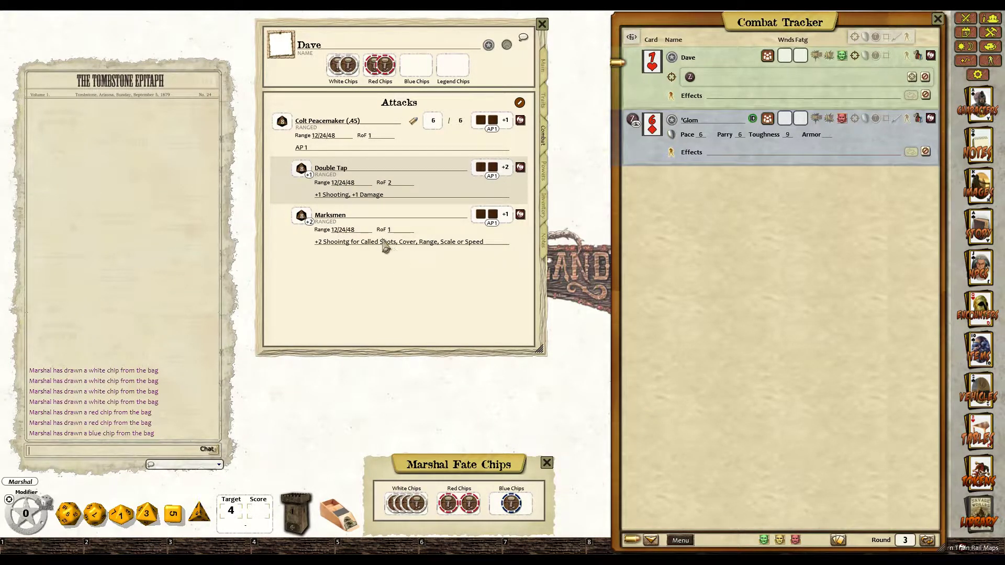
Step: Add a sub-attack named Fan the Hammer under the Colt Peacemaker (.45), with RoF 6 and the note "-4 Shooting"
{"action": "right_click", "coordinate": [331, 129]}
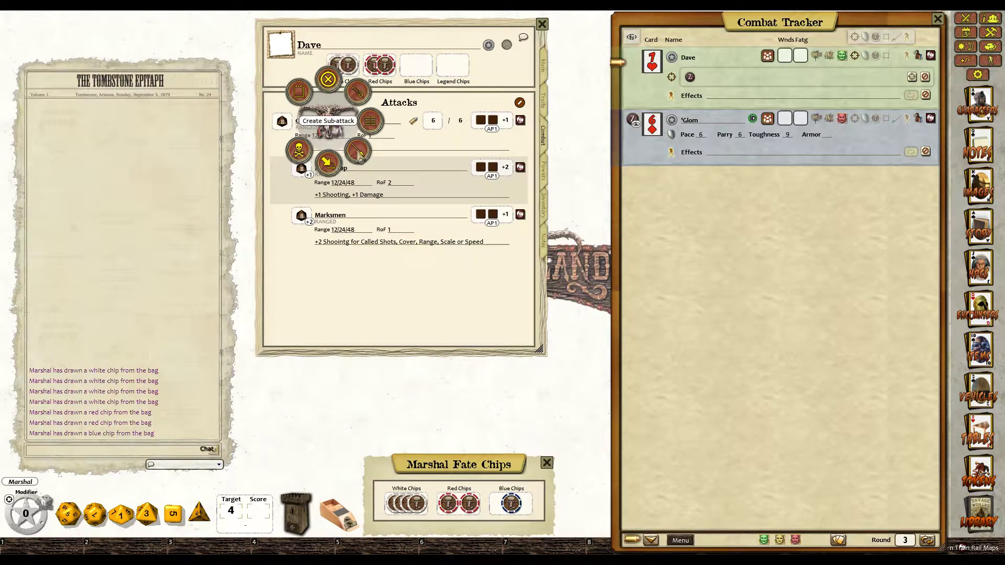
{"action": "left_click", "coordinate": [360, 157]}
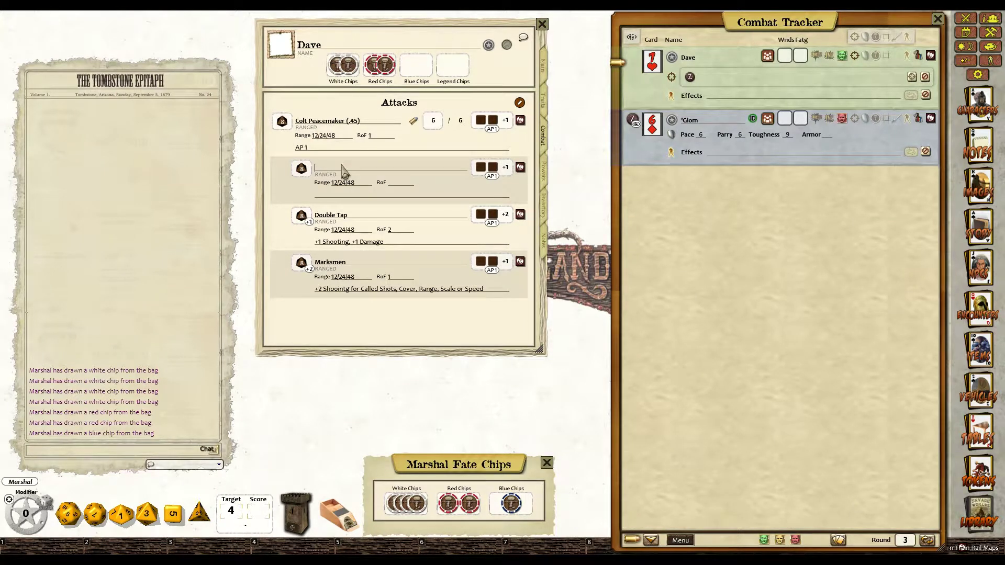
{"action": "type", "text": "Fan"}
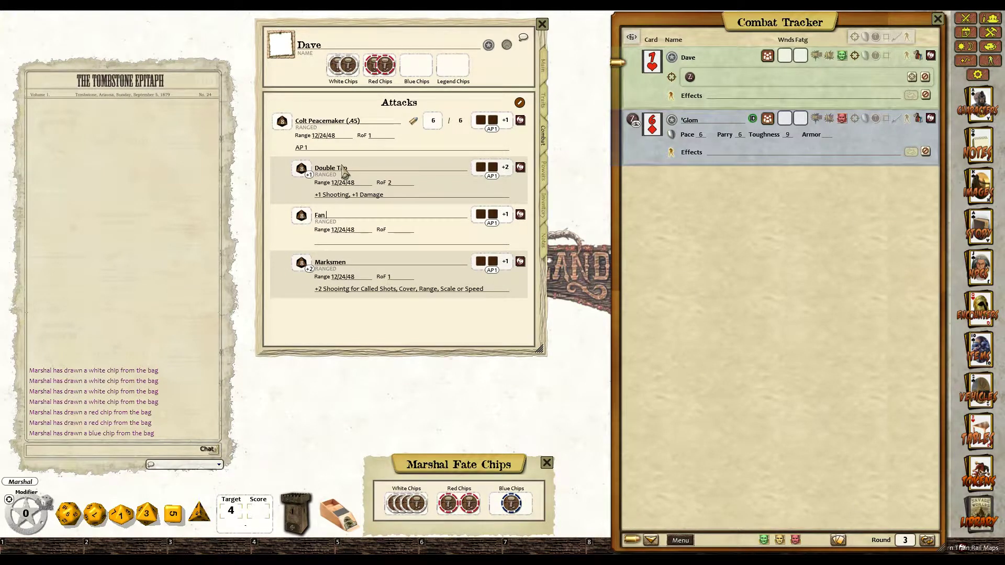
{"action": "type", "text": " the Hammer"}
{"action": "left_click", "coordinate": [397, 231]}
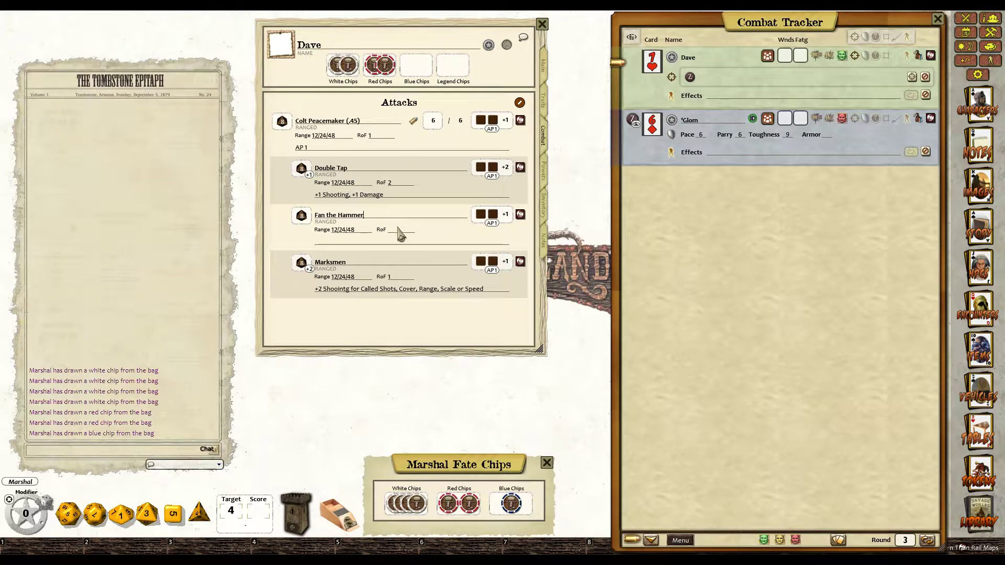
{"action": "type", "text": "6"}
{"action": "key", "text": "Tab"}
{"action": "type", "text": "Shoo"}
Step: Check the character's Edges and add a +1 Trademark Weapon modifier to the Fan the Hammer sub-attack
{"action": "left_click", "coordinate": [546, 75]}
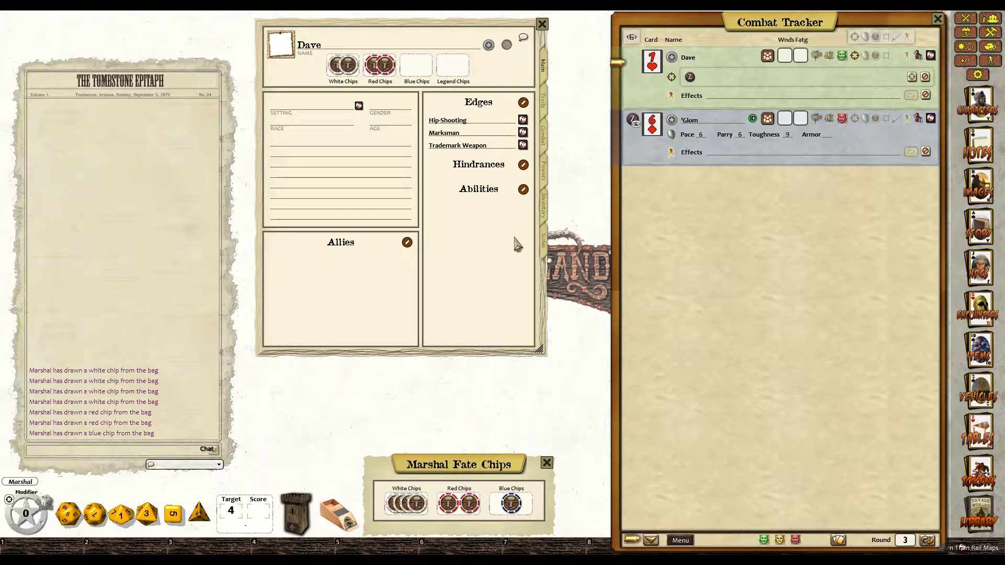
{"action": "left_click", "coordinate": [543, 137]}
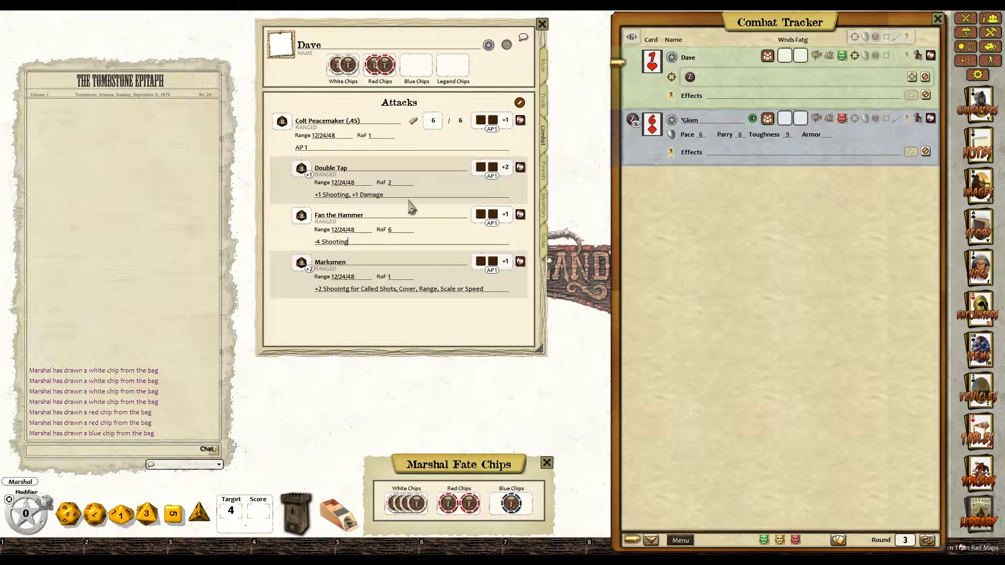
{"action": "right_click", "coordinate": [309, 222]}
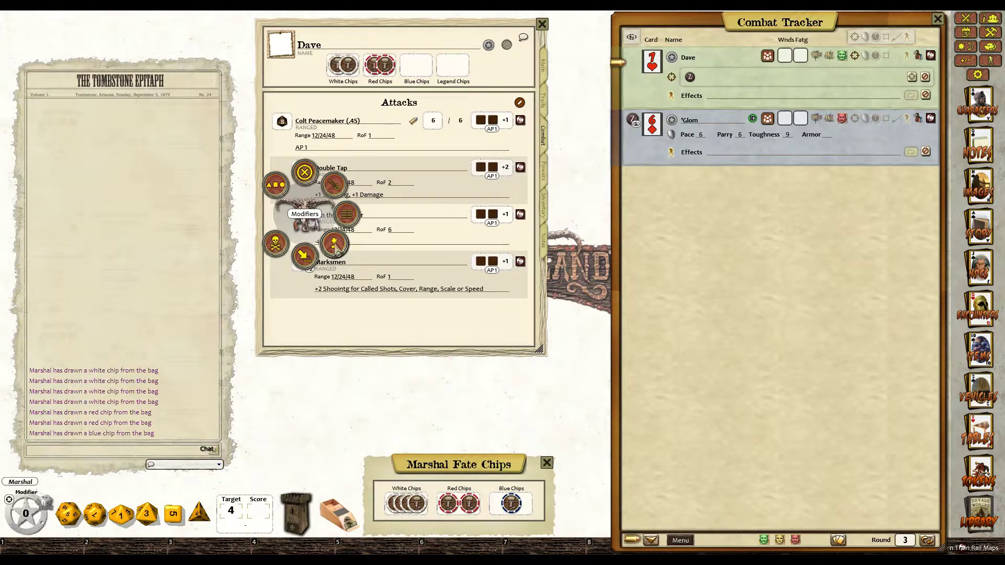
{"action": "left_click", "coordinate": [334, 243]}
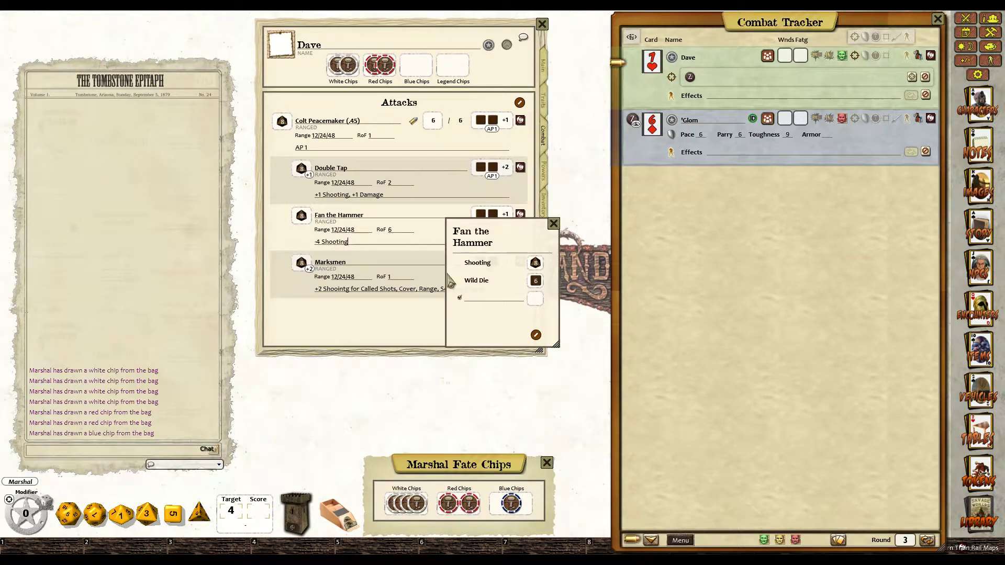
{"action": "left_click", "coordinate": [493, 297]}
{"action": "type", "text": "Trademark Weapon"}
{"action": "left_click", "coordinate": [540, 301]}
{"action": "type", "text": "1"}
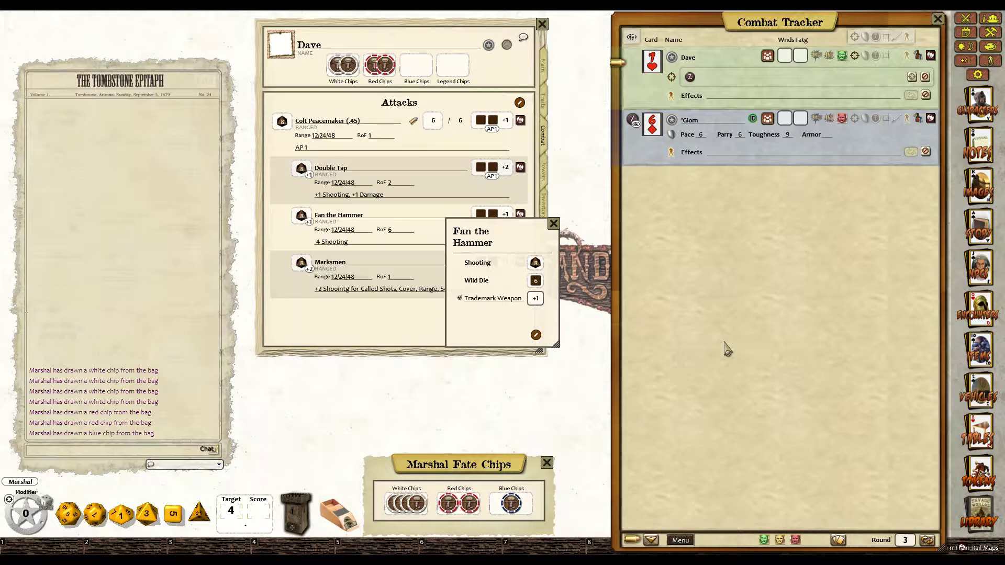
Step: Widen and reposition the Fan the Hammer modifiers window, adding two blank modifier rows
{"action": "left_click_drag", "start_coordinate": [579, 353], "coordinate": [648, 353]}
{"action": "left_click", "coordinate": [624, 341]}
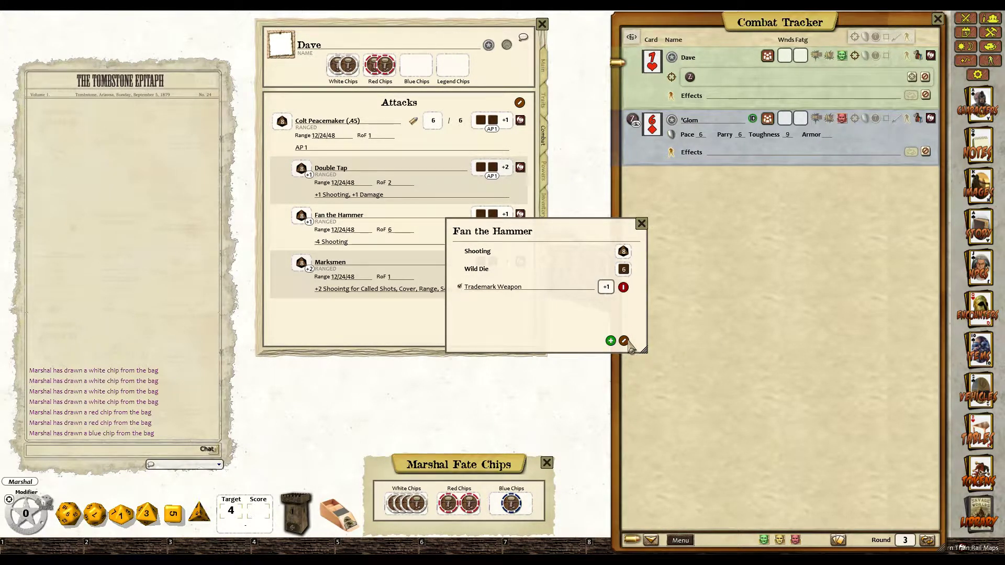
{"action": "left_click", "coordinate": [611, 341]}
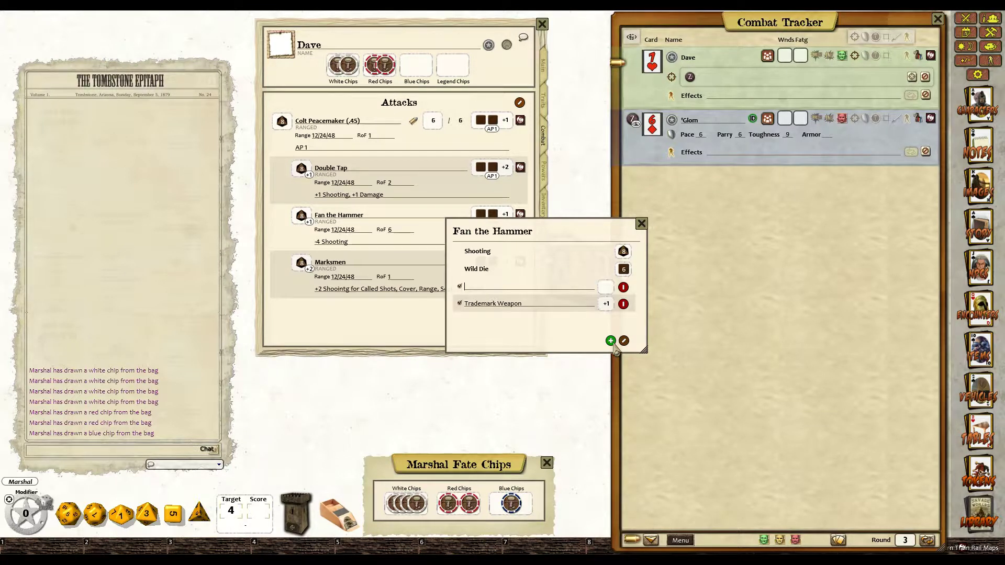
{"action": "left_click", "coordinate": [610, 341]}
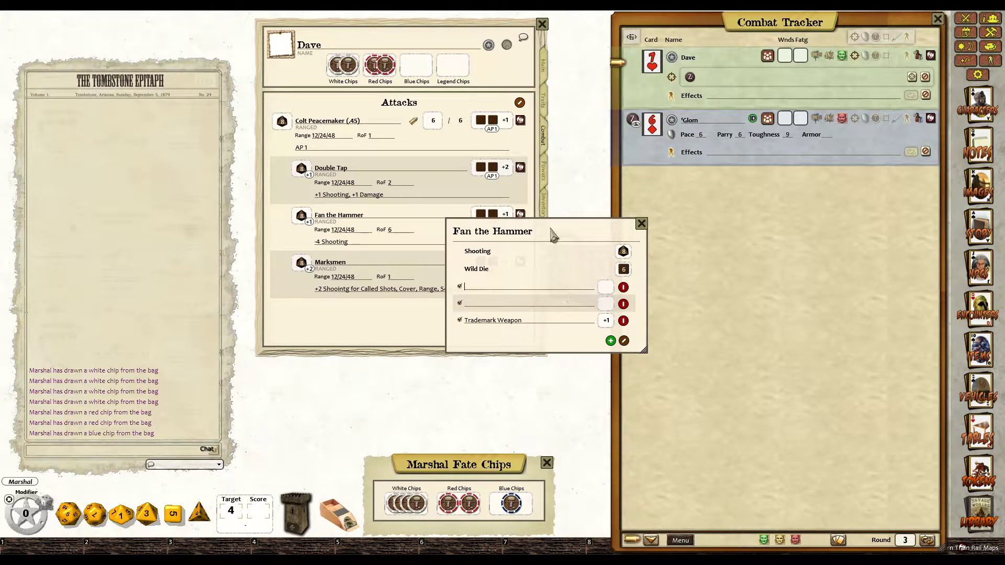
{"action": "left_click_drag", "start_coordinate": [554, 228], "coordinate": [655, 282]}
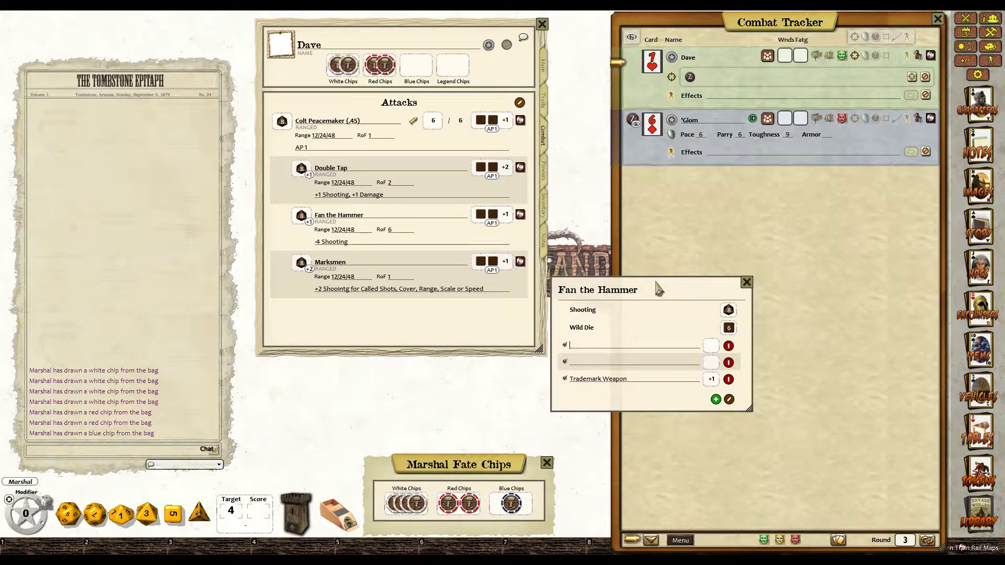
Step: Fill the two blank Fan the Hammer modifiers as Hip-Shooting +2 and Shooting -4, closing the modifiers window
{"action": "key", "text": "Tab"}
{"action": "type", "text": "Hip-Shooting"}
{"action": "left_click", "coordinate": [710, 363]}
{"action": "left_click", "coordinate": [615, 348]}
{"action": "type", "text": "Sh"}
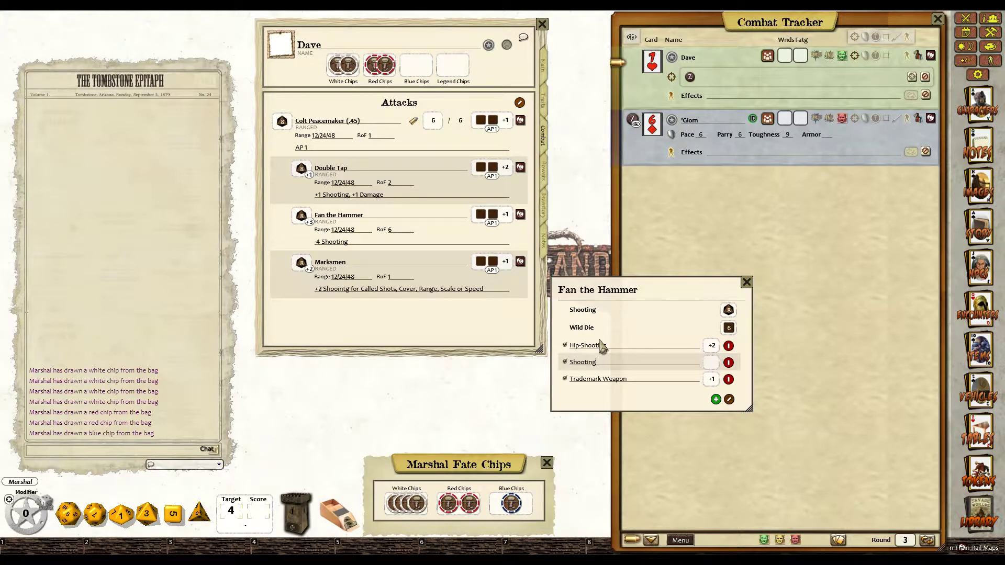
{"action": "left_click", "coordinate": [716, 363]}
{"action": "left_click", "coordinate": [747, 283]}
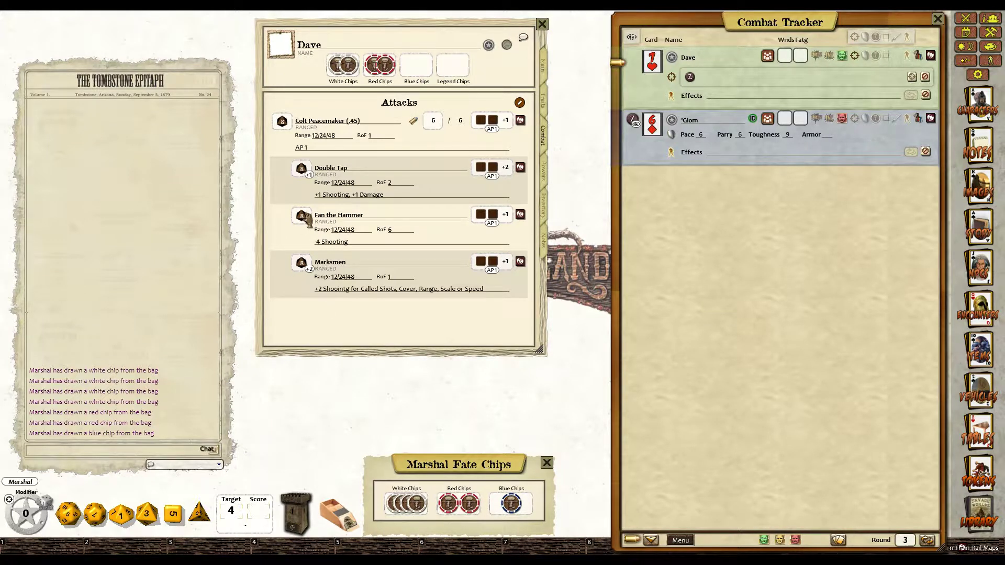
Step: Reset the attacker's target to 'Glom in the combat tracker and roll a single Fan the Hammer attack
{"action": "left_click", "coordinate": [925, 78]}
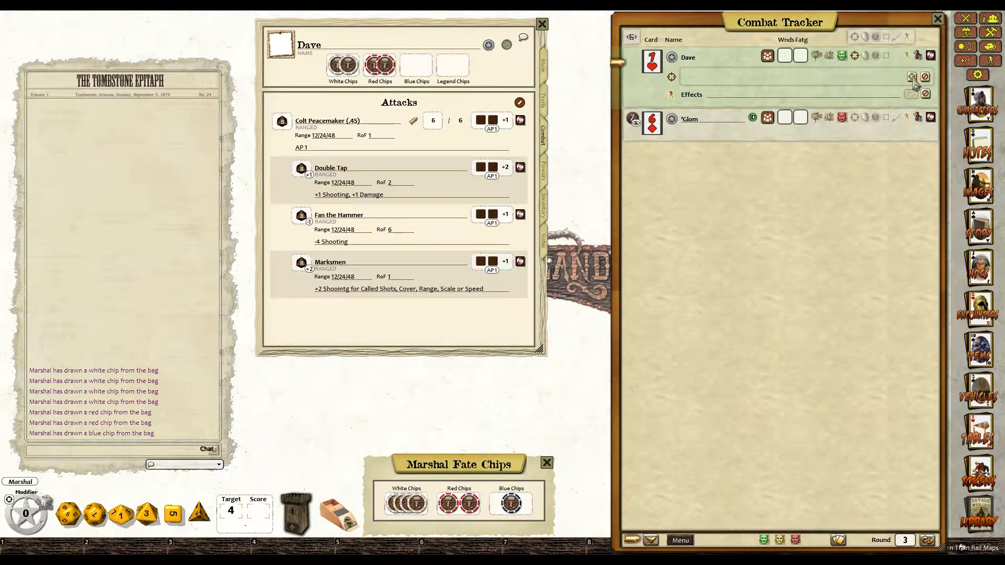
{"action": "left_click_drag", "start_coordinate": [913, 78], "coordinate": [726, 123]}
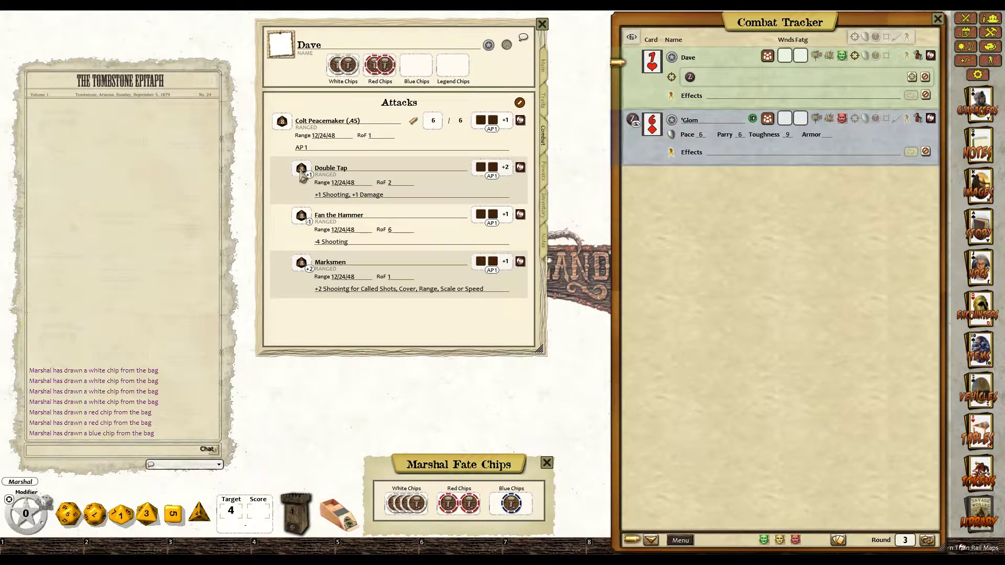
{"action": "double_click", "coordinate": [302, 217]}
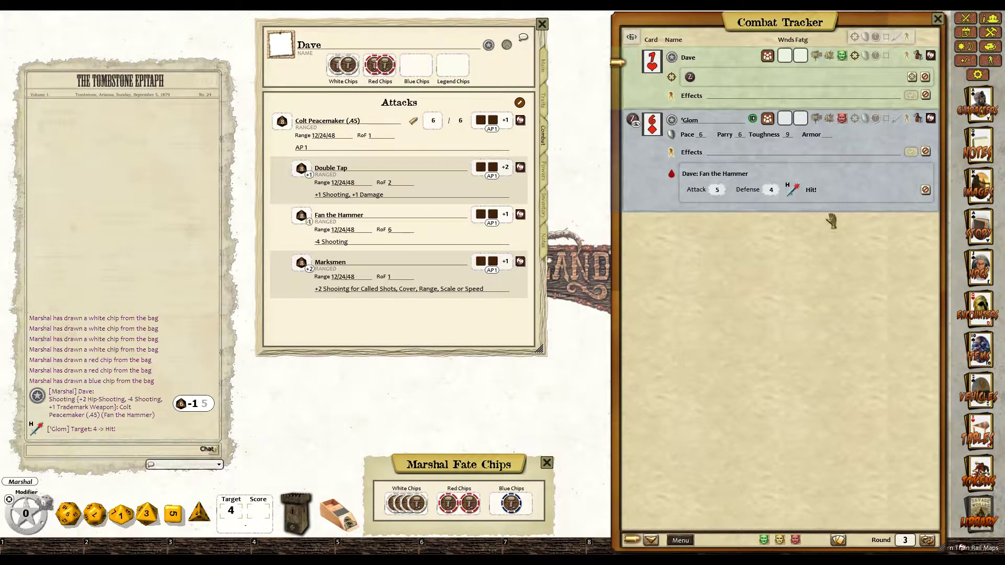
Step: Remove the Fan the Hammer attack result from 'Glom and clear the chat log
{"action": "left_click", "coordinate": [925, 190]}
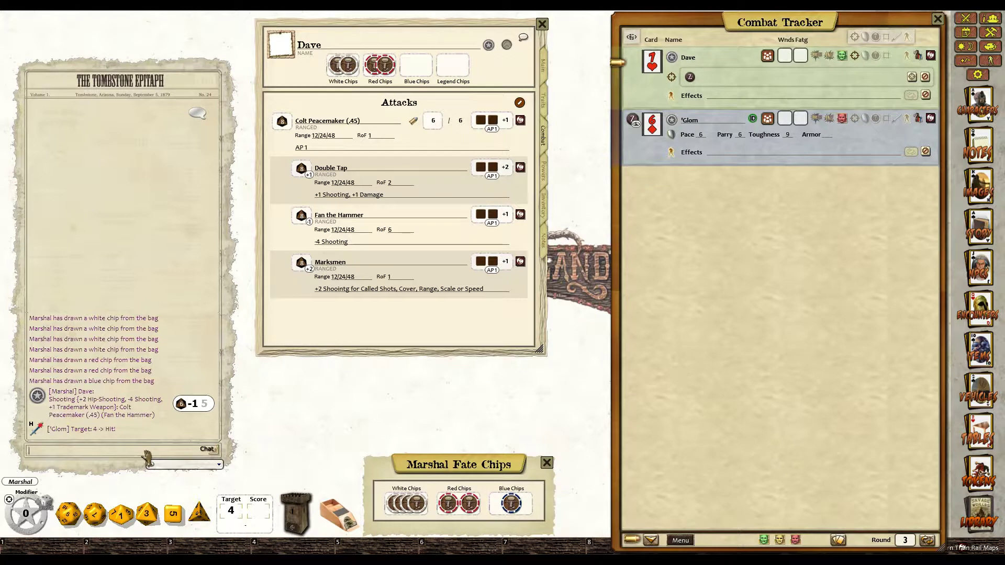
{"action": "type", "text": "clarr"}
{"action": "key", "text": "Return"}
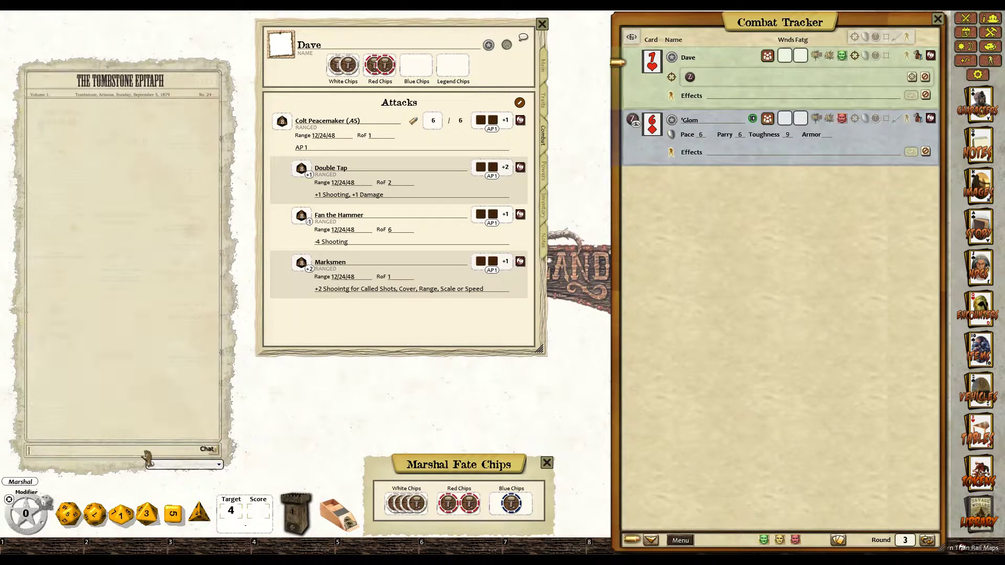
Step: Set the Fan the Hammer sub-attack to 6 attacks and roll them against 'Glom
{"action": "right_click", "coordinate": [302, 211]}
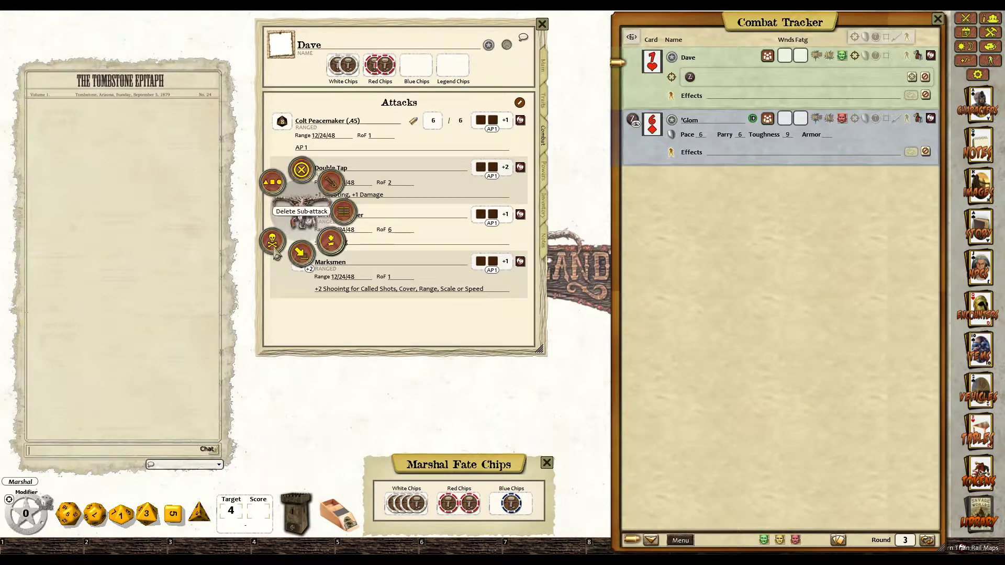
{"action": "left_click", "coordinate": [272, 189]}
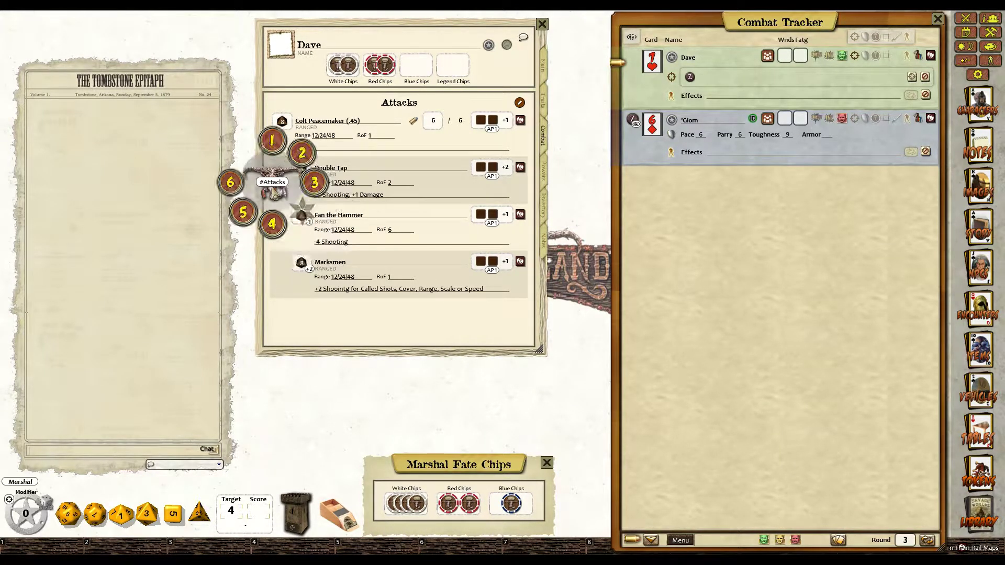
{"action": "left_click", "coordinate": [231, 182]}
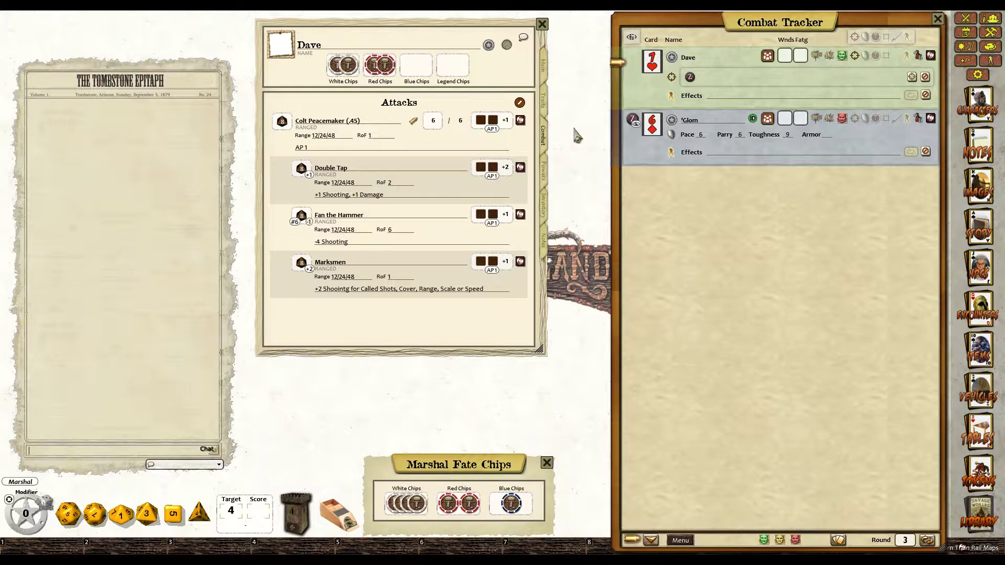
{"action": "double_click", "coordinate": [310, 219]}
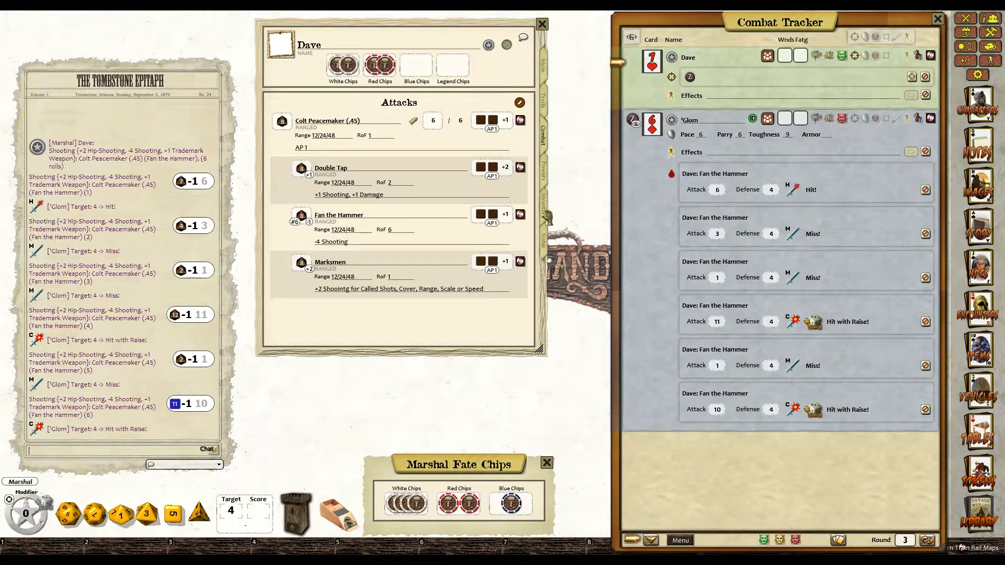
Step: Roll Fan the Hammer damage for each of the three attacks that hit 'Glom
{"action": "double_click", "coordinate": [504, 216]}
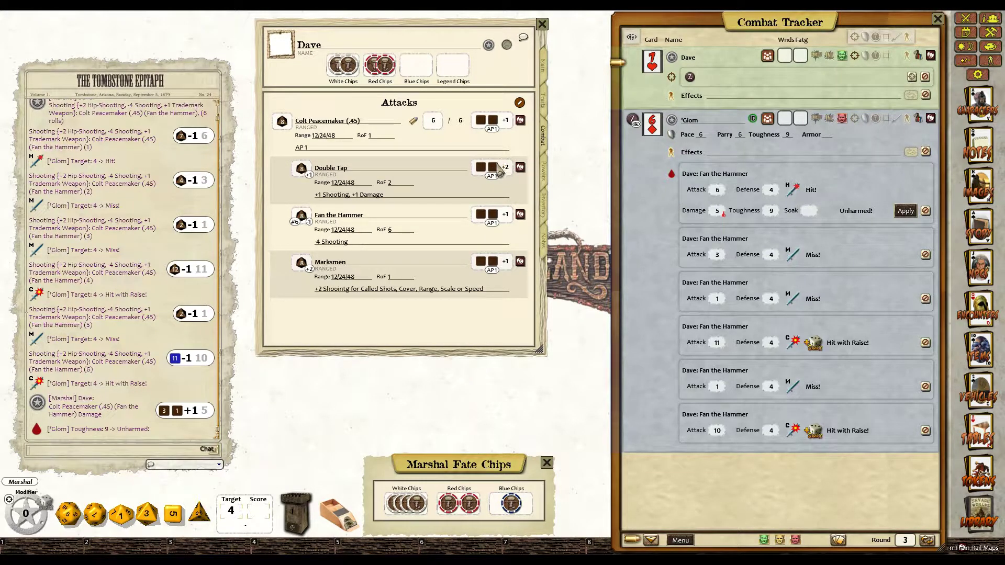
{"action": "left_click", "coordinate": [492, 216]}
{"action": "left_click", "coordinate": [492, 216]}
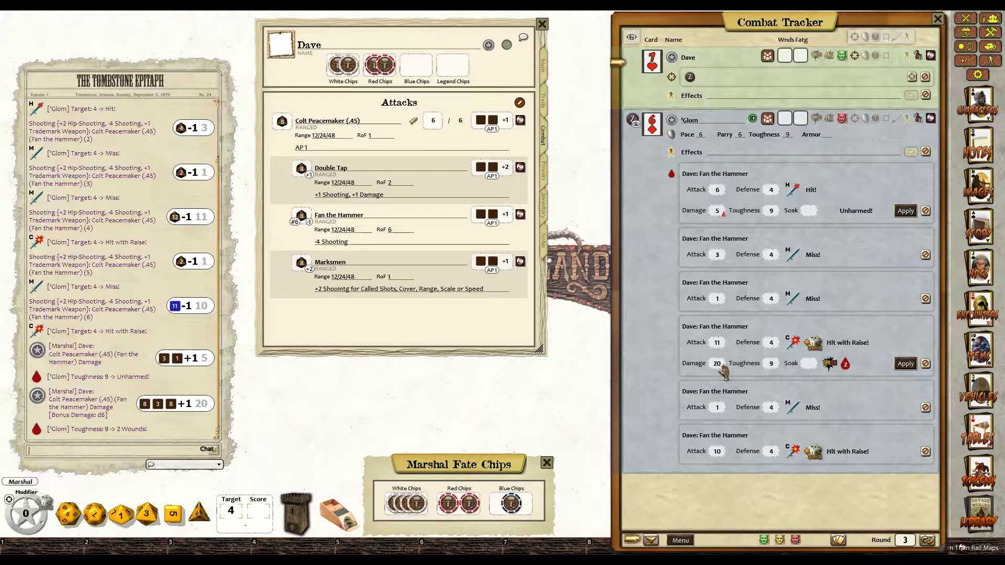
{"action": "double_click", "coordinate": [492, 215]}
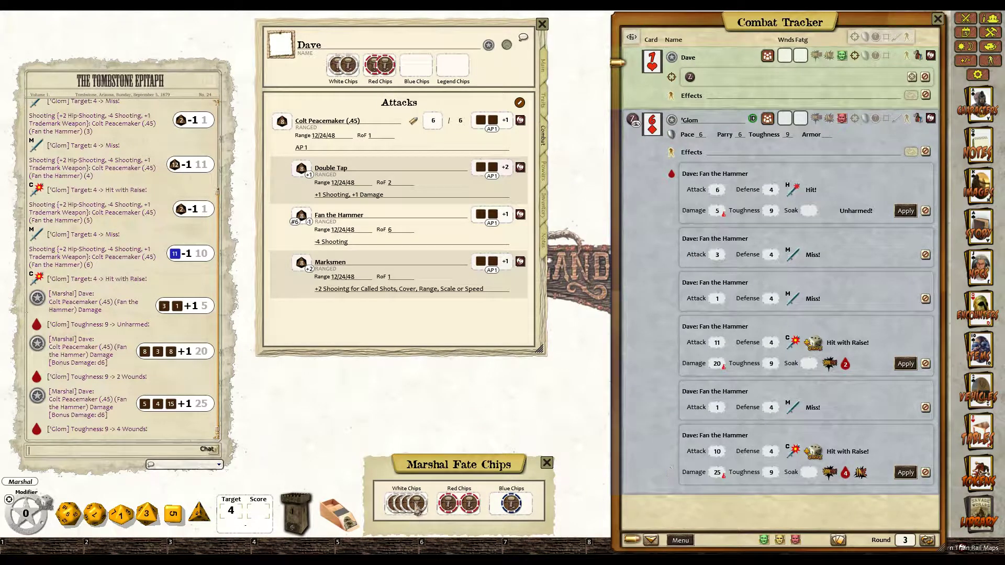
Step: Spend four white Marshal fate chips and one red on soak rolls against the three Fan the Hammer hits on 'Glom
{"action": "left_click_drag", "start_coordinate": [406, 504], "coordinate": [720, 194]}
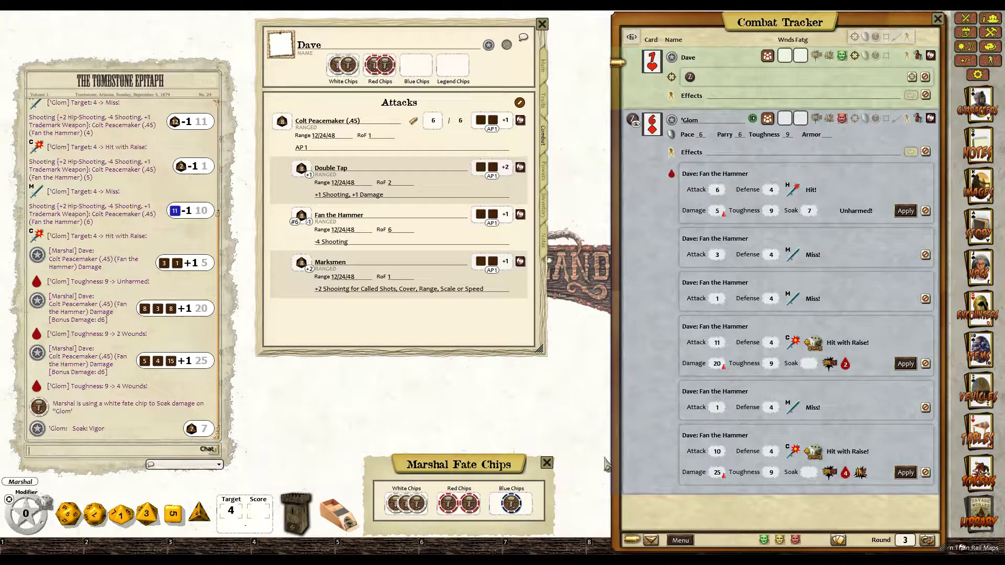
{"action": "left_click_drag", "start_coordinate": [408, 505], "coordinate": [769, 355]}
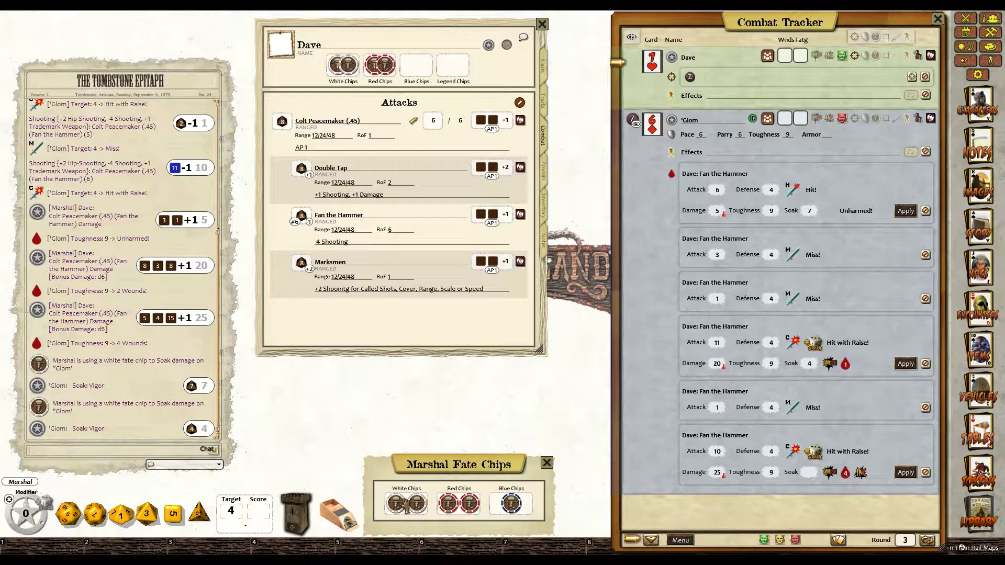
{"action": "left_click_drag", "start_coordinate": [406, 503], "coordinate": [738, 355]}
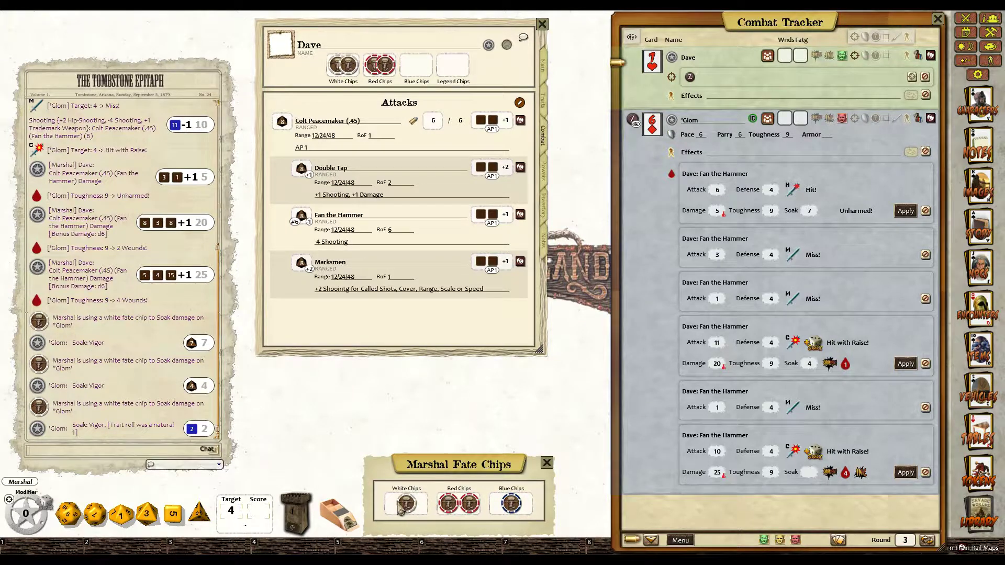
{"action": "left_click_drag", "start_coordinate": [406, 503], "coordinate": [783, 466]}
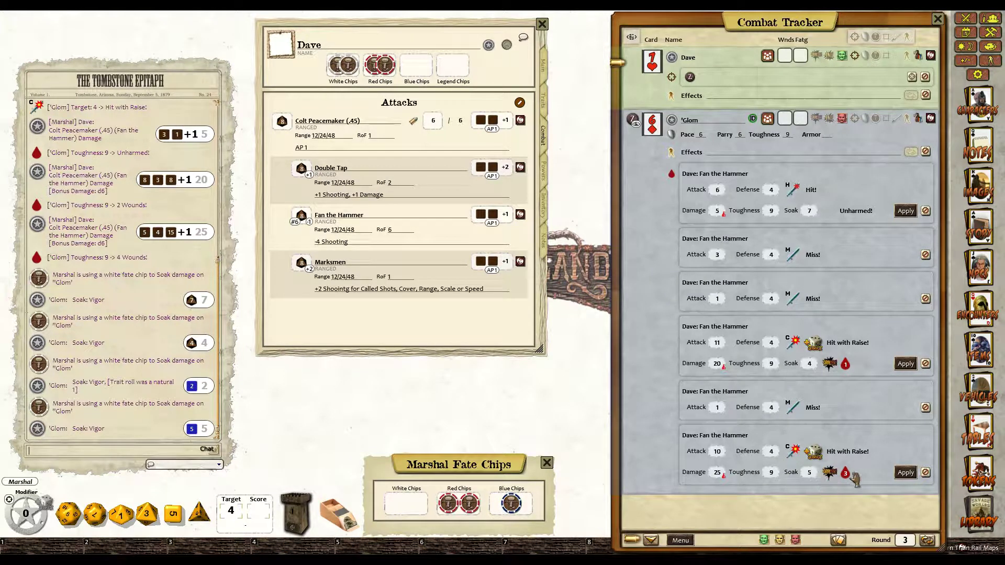
{"action": "left_click_drag", "start_coordinate": [463, 503], "coordinate": [731, 460]}
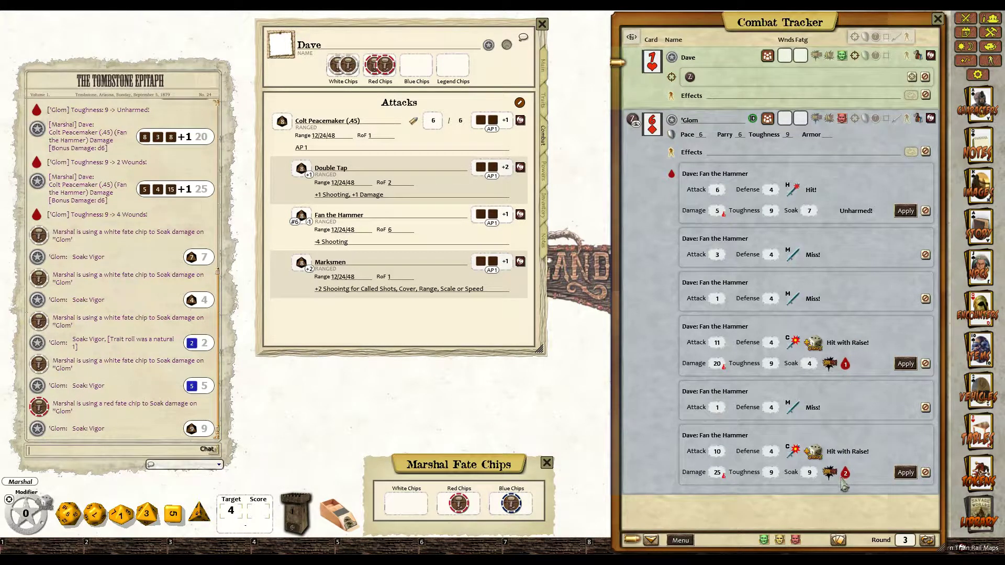
Step: Apply the damage of all three Fan the Hammer hits to 'Glom in the combat tracker
{"action": "left_click", "coordinate": [905, 210]}
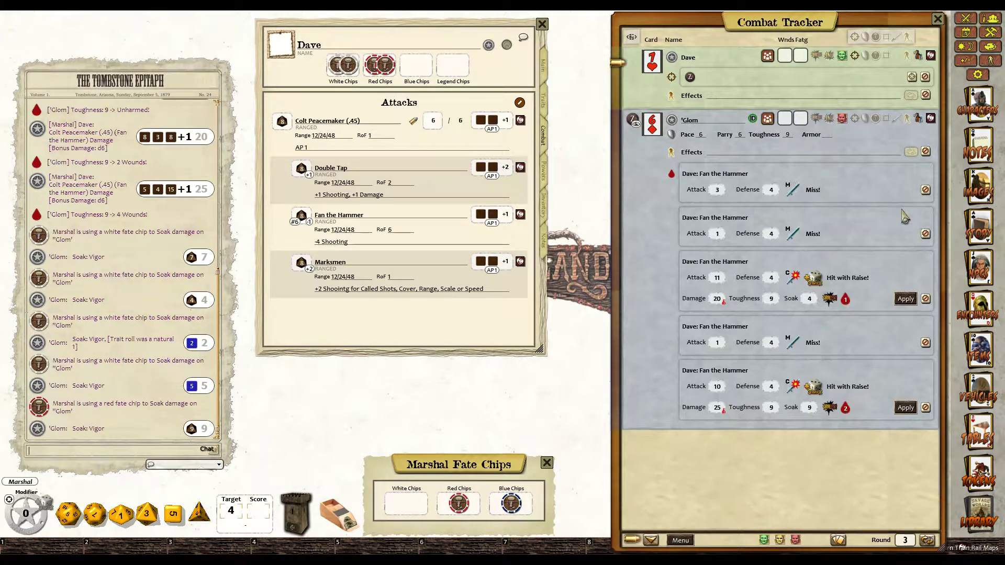
{"action": "left_click", "coordinate": [905, 299]}
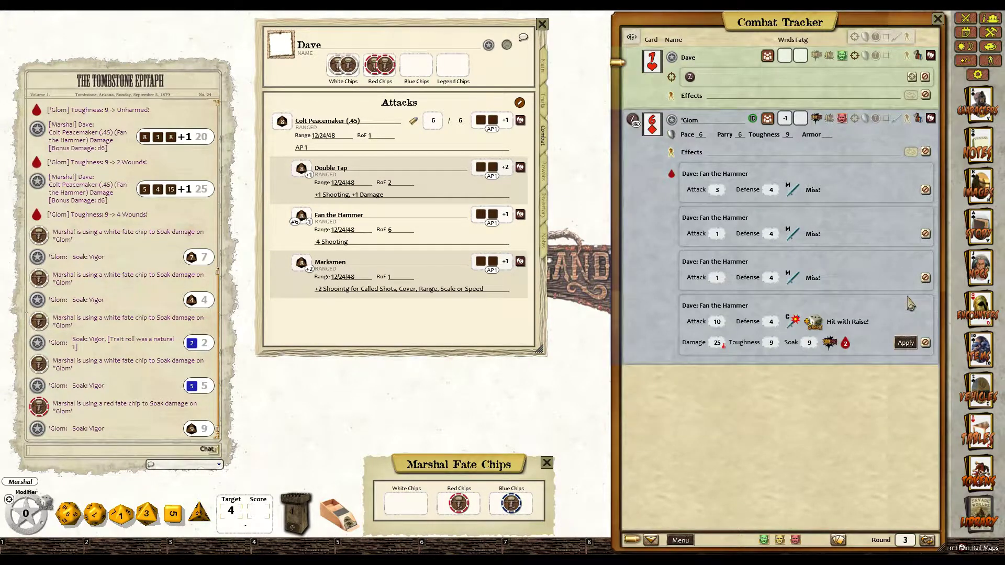
{"action": "left_click", "coordinate": [905, 342]}
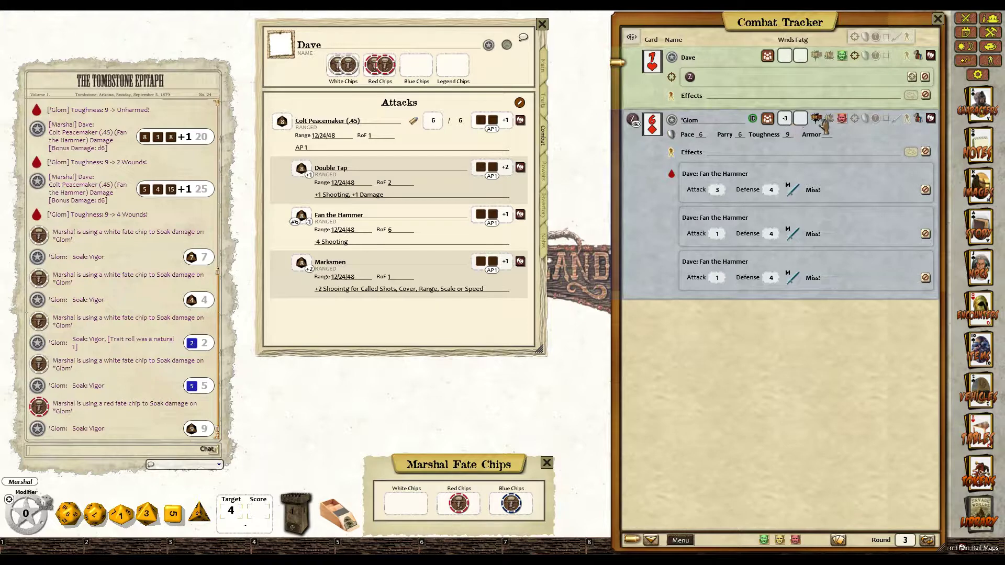
Step: Clear the three missed Fan the Hammer results from 'Glom's entry in the combat tracker
{"action": "left_click", "coordinate": [926, 190]}
{"action": "left_click", "coordinate": [925, 190]}
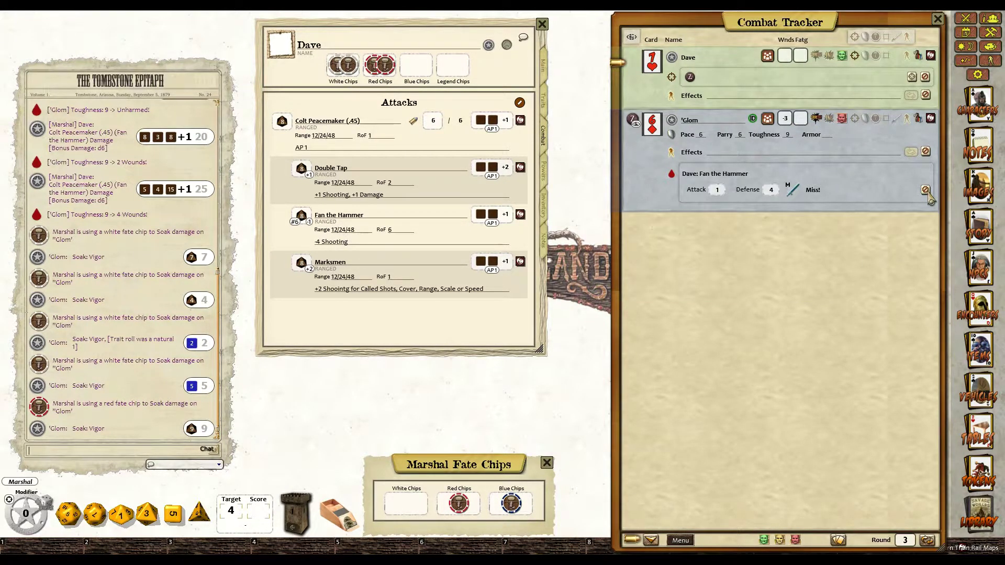
{"action": "left_click", "coordinate": [926, 190]}
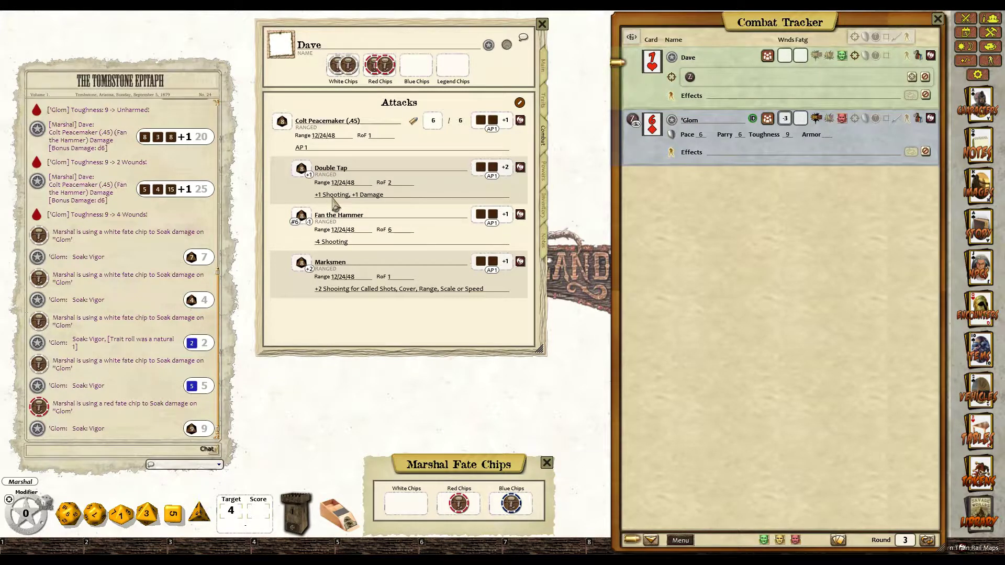
Step: Review the shooting roll modifiers of the Double Tap sub-attack
{"action": "right_click", "coordinate": [308, 172]}
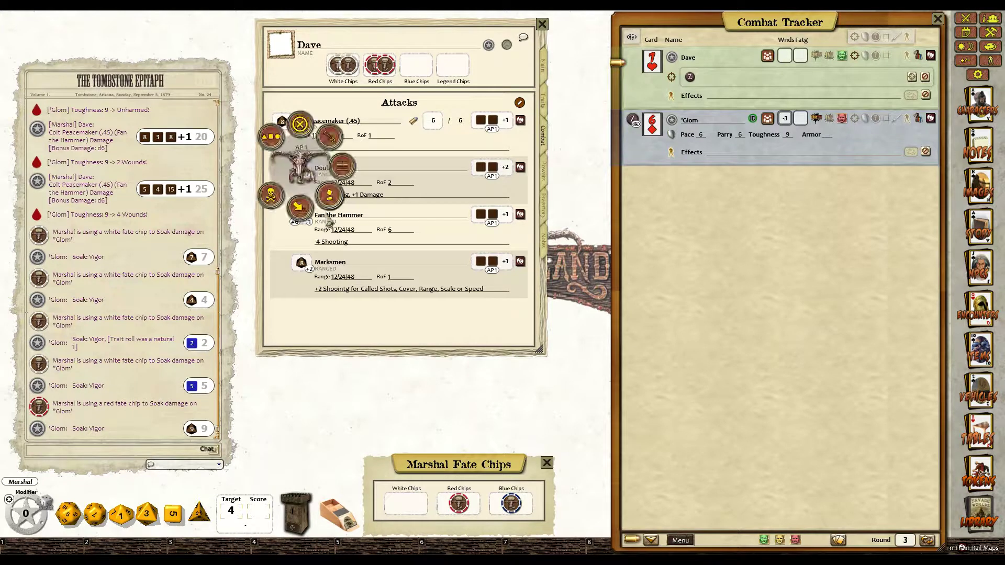
{"action": "left_click", "coordinate": [334, 202]}
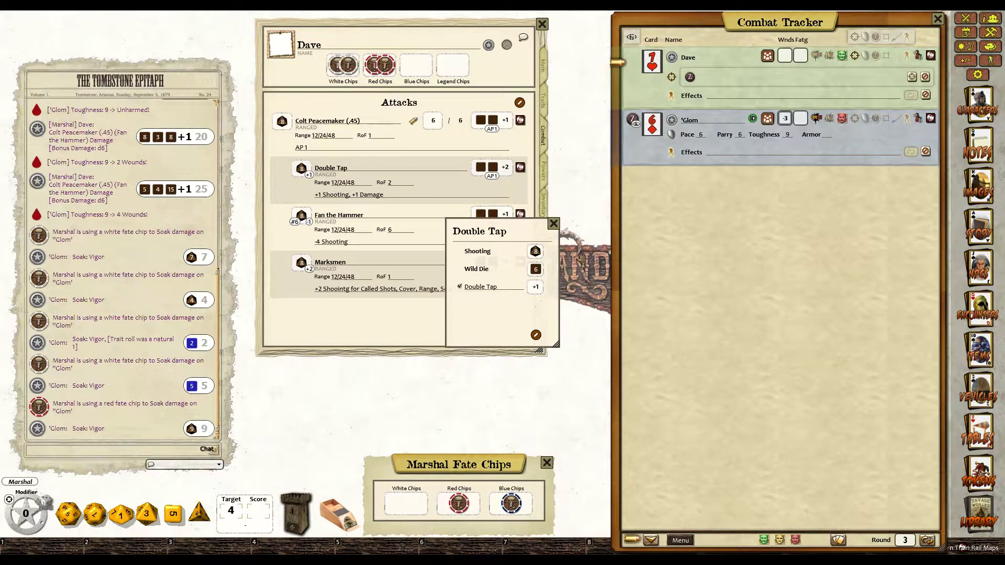
{"action": "left_click", "coordinate": [553, 223]}
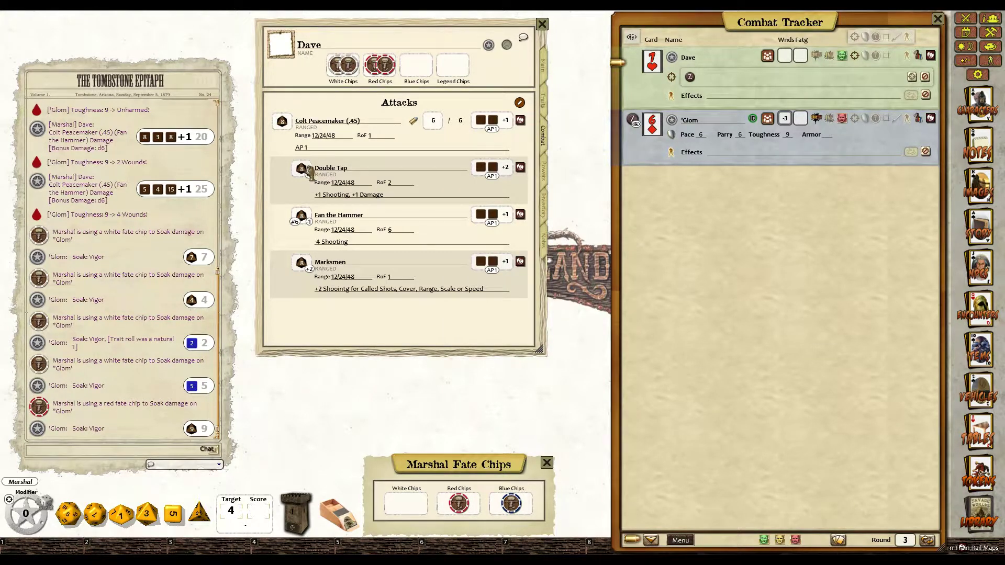
Step: Roll the Double Tap attack against 'Glom and clear its result from the combat tracker
{"action": "double_click", "coordinate": [302, 168]}
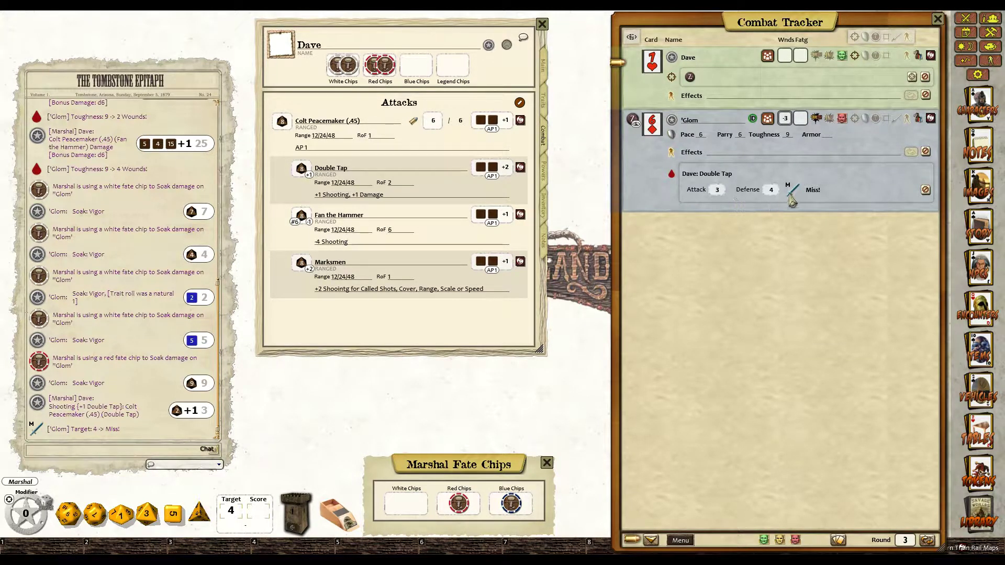
{"action": "left_click", "coordinate": [924, 190]}
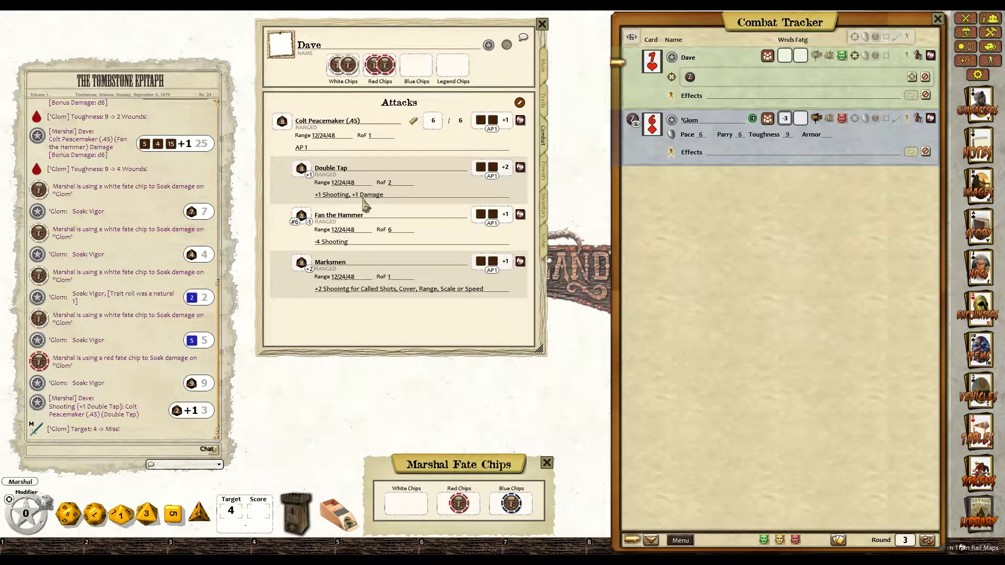
Step: Open the Double Tap sub-attack's details and re-enter its damage as 2d6+2
{"action": "right_click", "coordinate": [499, 176]}
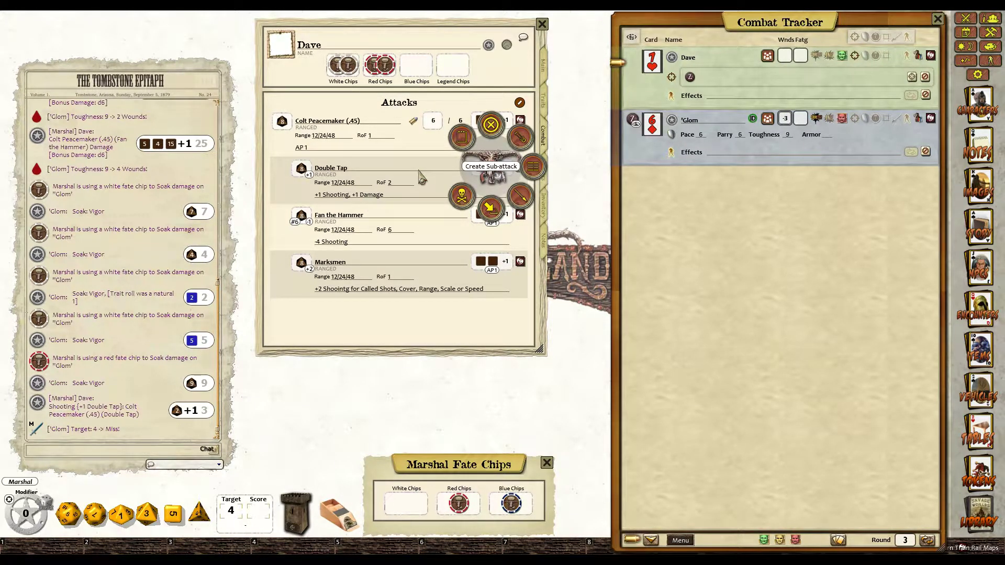
{"action": "left_click", "coordinate": [499, 173]}
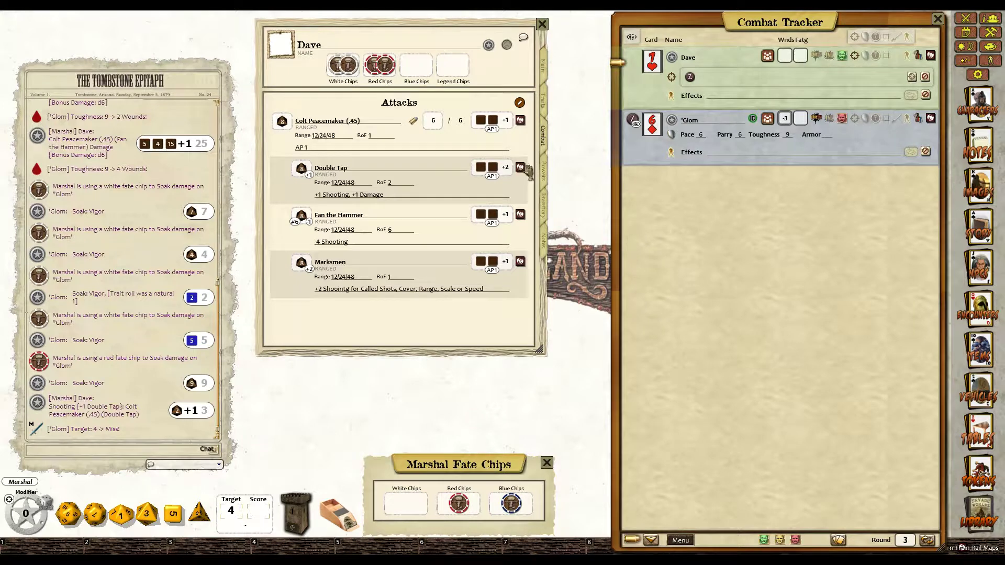
{"action": "left_click", "coordinate": [524, 169]}
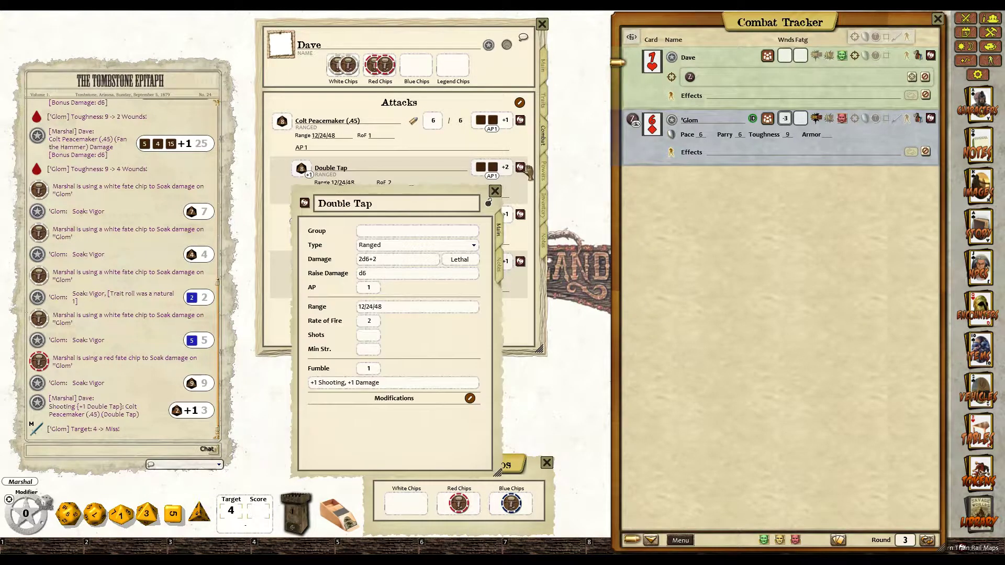
{"action": "left_click", "coordinate": [401, 260]}
{"action": "key", "text": "BackSpace"}
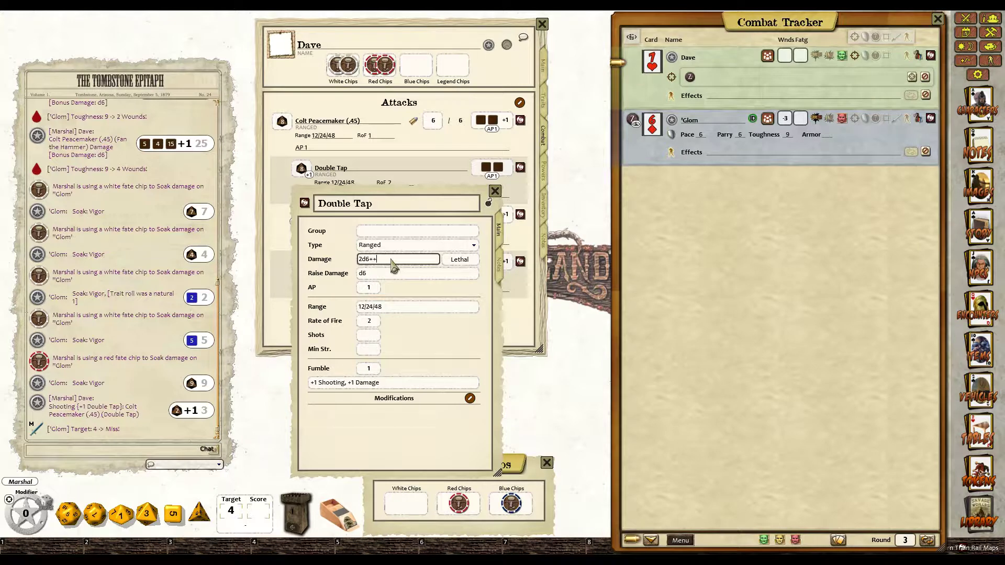
{"action": "type", "text": "2"}
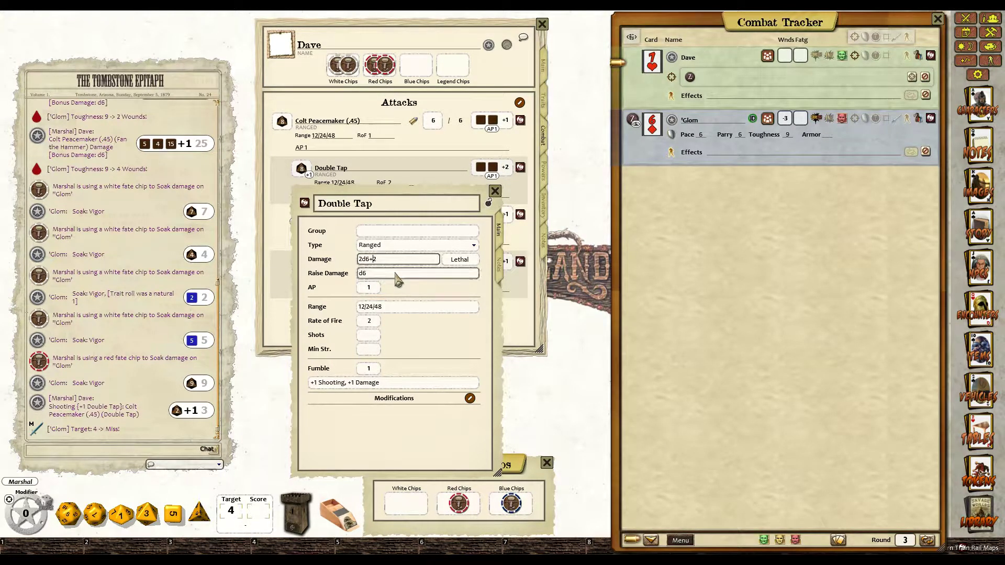
{"action": "left_click", "coordinate": [494, 191]}
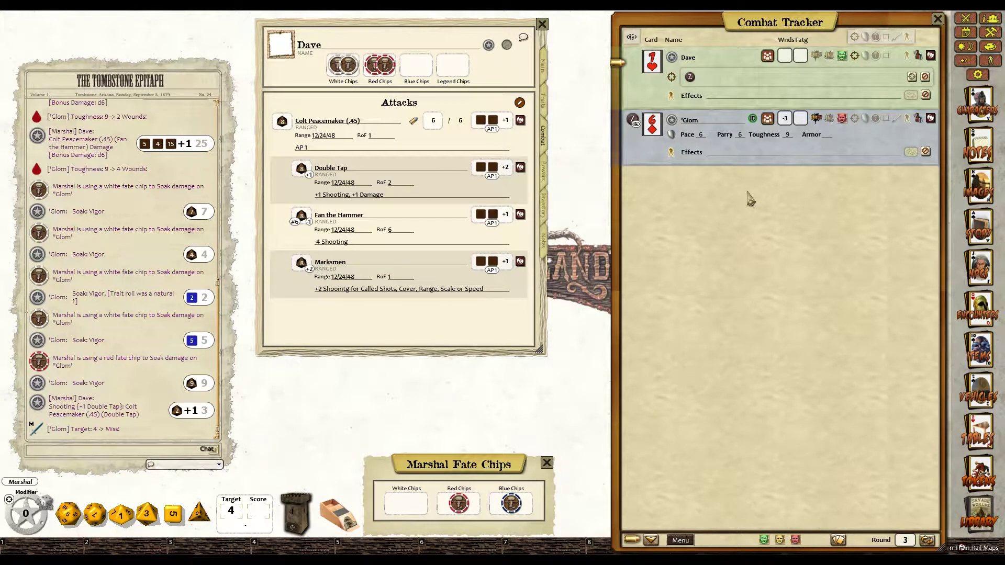
Step: Roll Double Tap damage against 'Glom and discard the damage result without applying it
{"action": "left_click", "coordinate": [504, 169]}
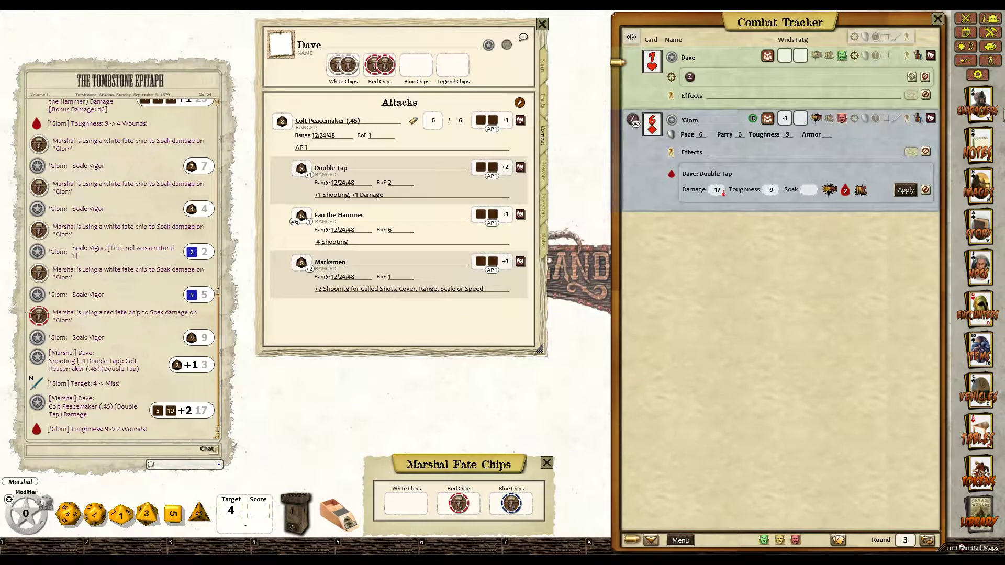
{"action": "left_click", "coordinate": [926, 190]}
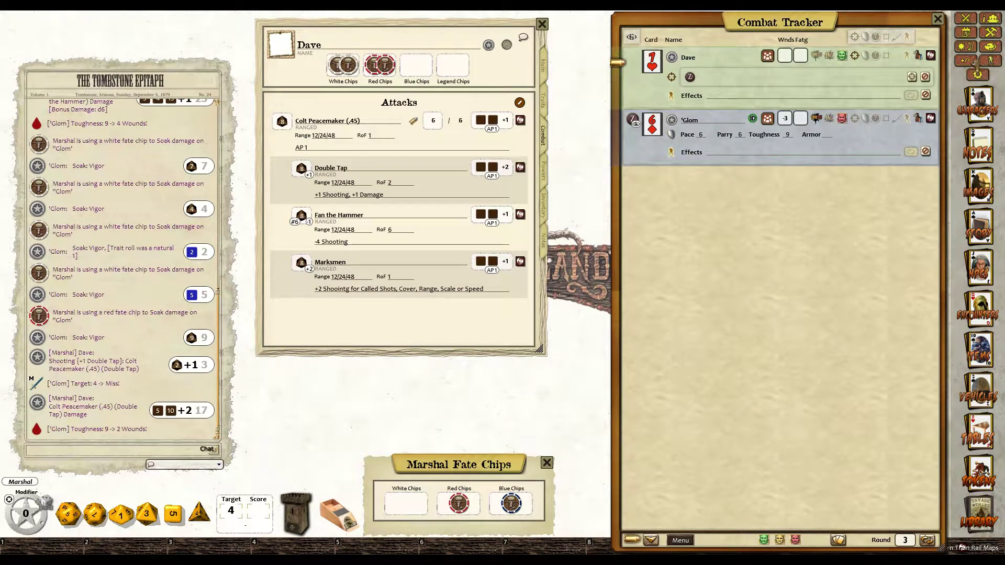
Step: Add the Called Shot, Head modifier of -4 and roll the Marksmen attack against 'Glom
{"action": "left_click", "coordinate": [970, 61]}
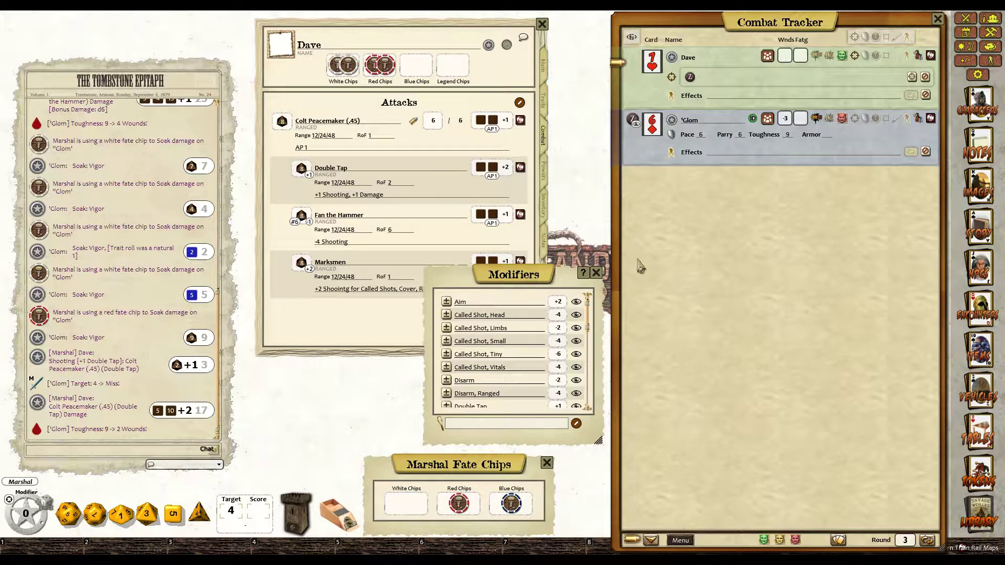
{"action": "left_click_drag", "start_coordinate": [640, 266], "coordinate": [641, 266]}
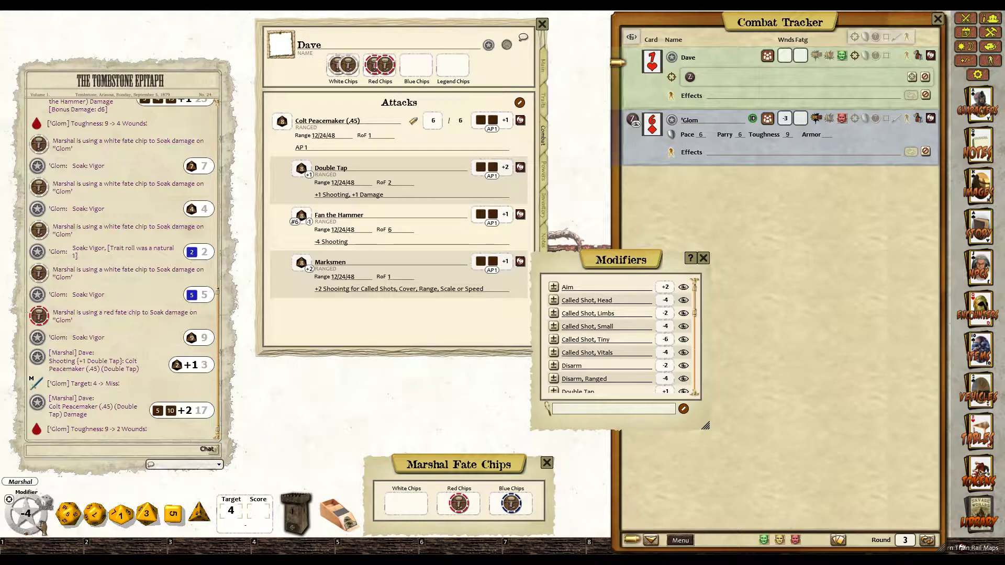
{"action": "double_click", "coordinate": [302, 264]}
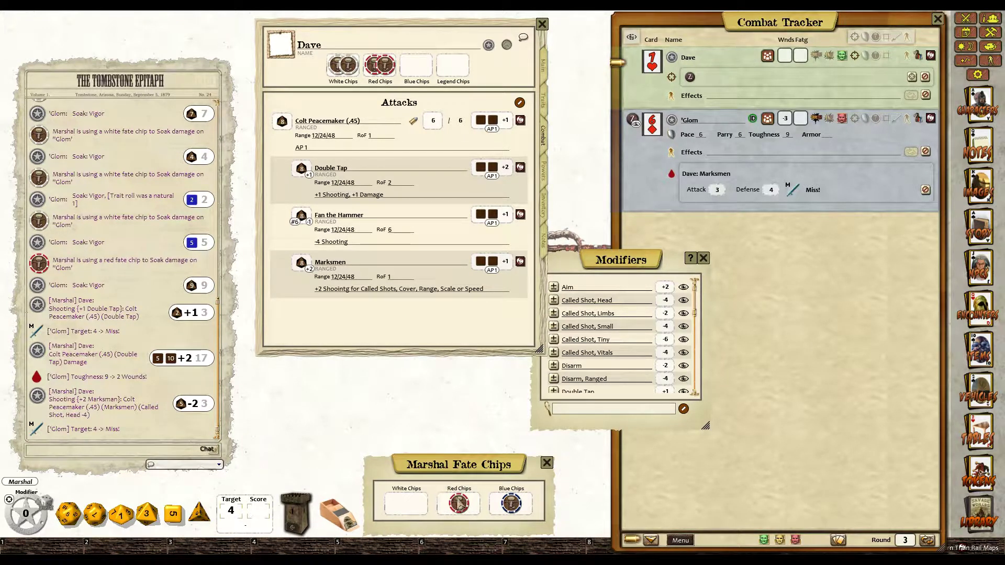
Step: Spend the red Marshal fate chip and roll Marksmen against 'Glom again with the Called Shot, Head -4 modifier
{"action": "left_click_drag", "start_coordinate": [459, 504], "coordinate": [134, 320]}
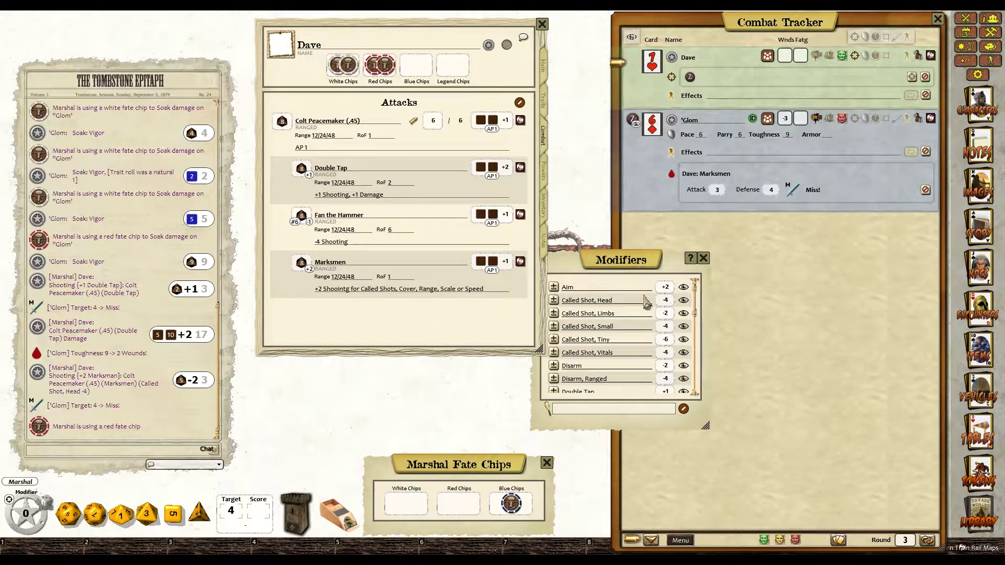
{"action": "left_click", "coordinate": [556, 303]}
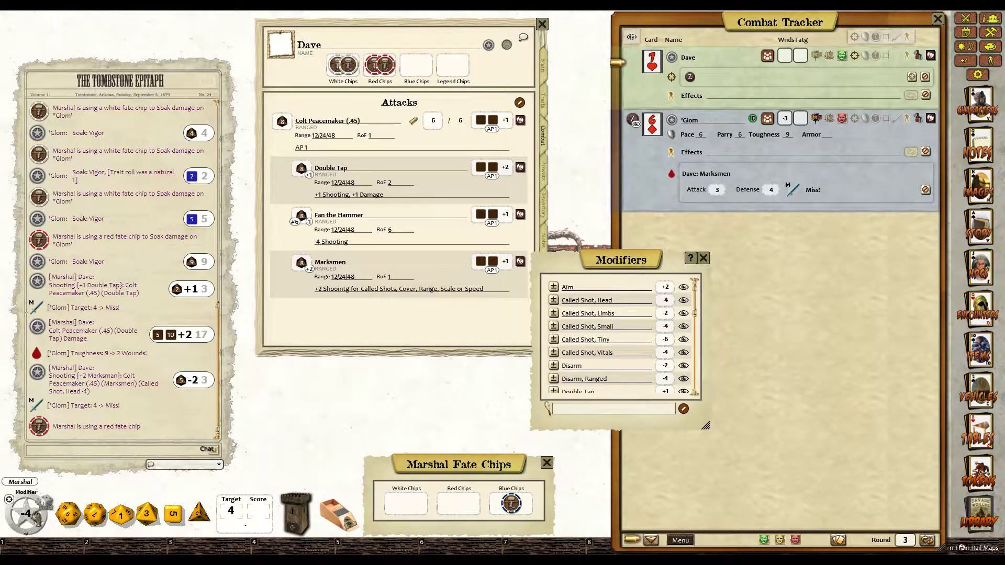
{"action": "double_click", "coordinate": [307, 267]}
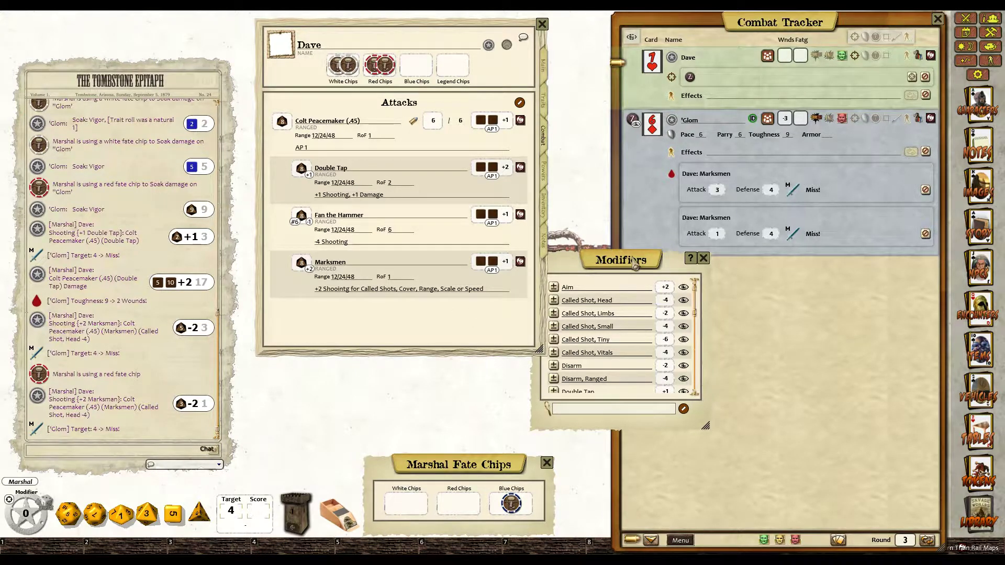
{"action": "left_click_drag", "start_coordinate": [634, 263], "coordinate": [672, 285]}
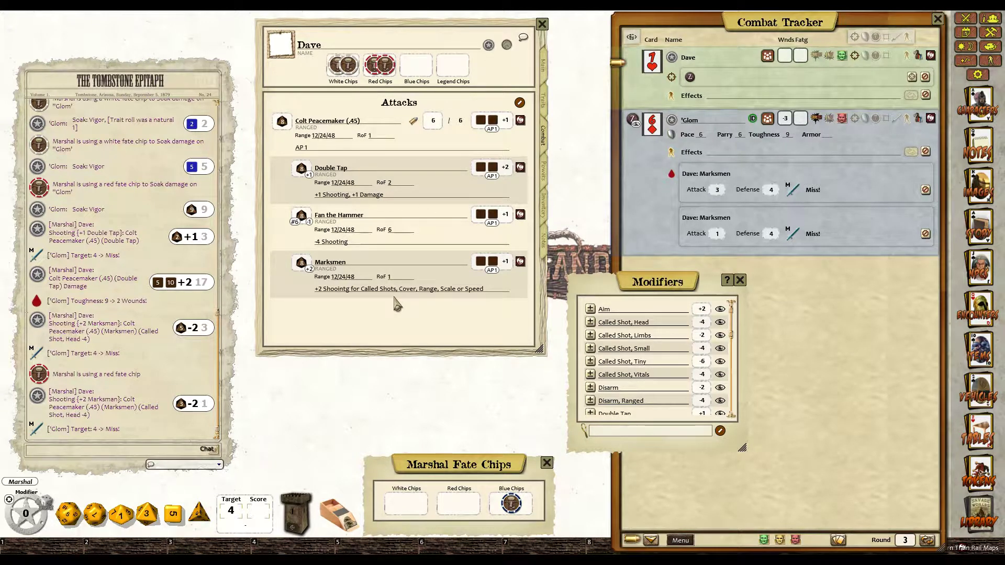
{"action": "left_click", "coordinate": [378, 241]}
{"action": "left_click", "coordinate": [401, 195]}
{"action": "right_click", "coordinate": [301, 261]}
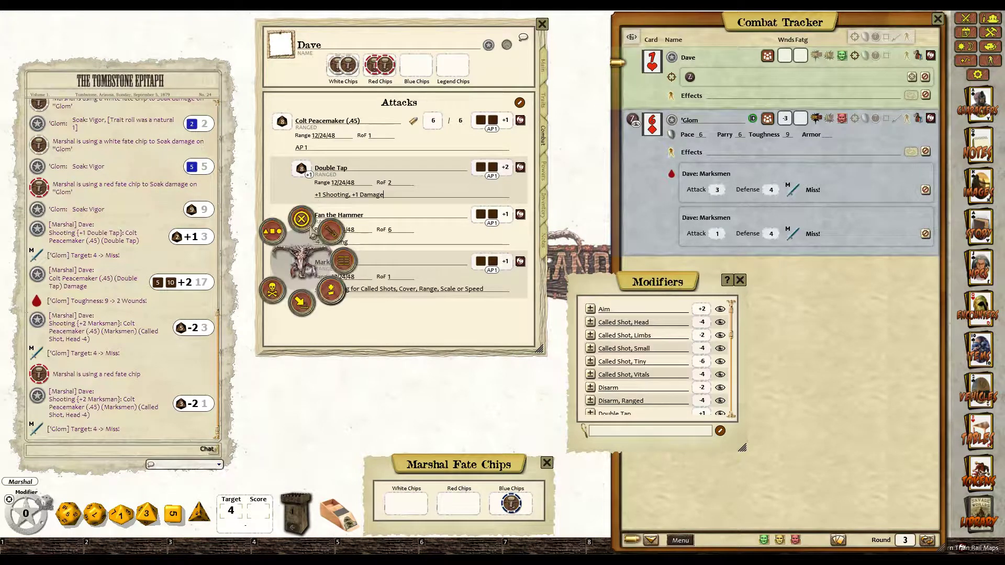
{"action": "left_click", "coordinate": [300, 217]}
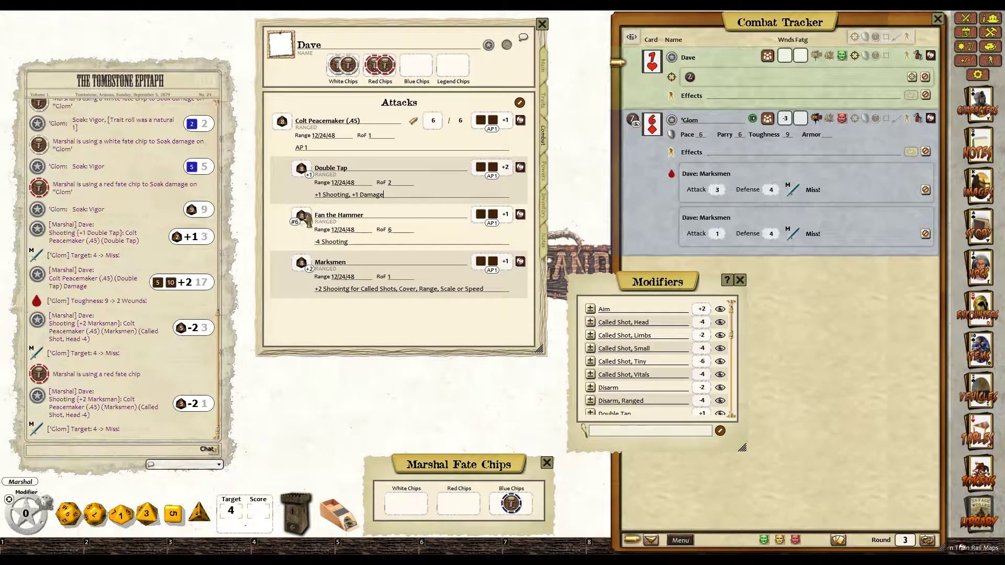
Step: Try switching Fan the Hammer's Trademark Weapon modifier off and back on, and close both modifier windows
{"action": "right_click", "coordinate": [301, 216]}
{"action": "left_click", "coordinate": [335, 249]}
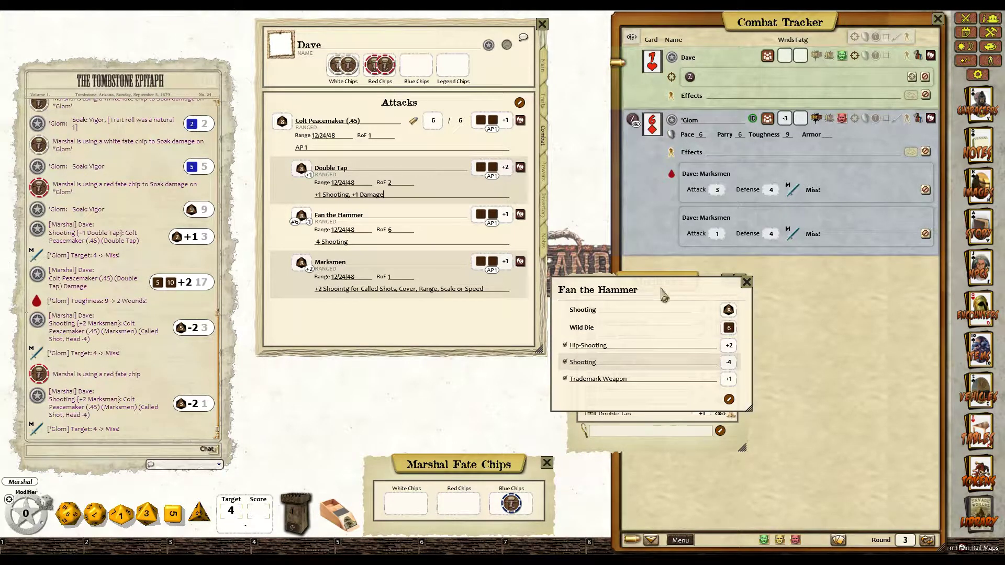
{"action": "left_click_drag", "start_coordinate": [663, 296], "coordinate": [482, 331]}
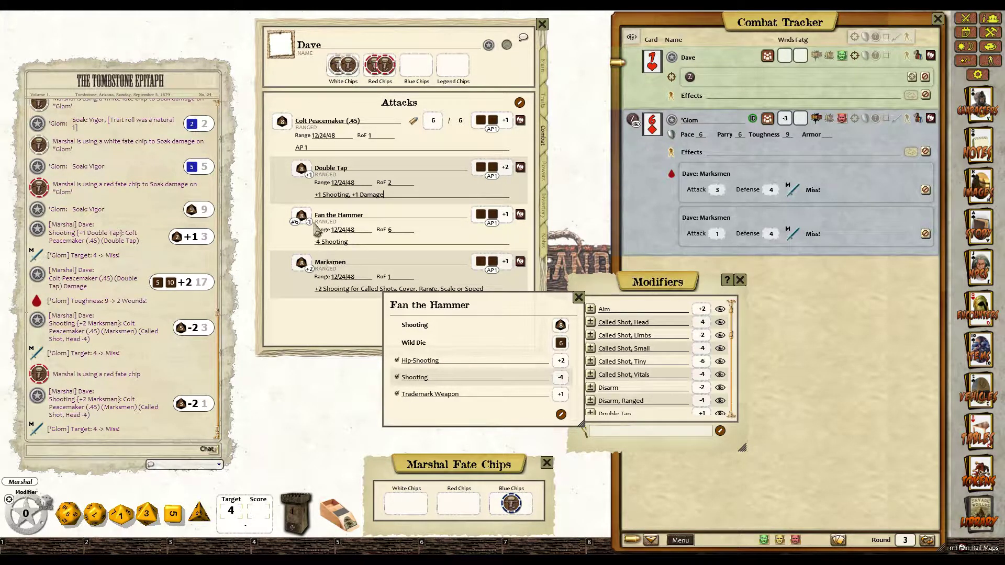
{"action": "left_click", "coordinate": [396, 394]}
{"action": "left_click", "coordinate": [397, 394]}
{"action": "left_click", "coordinate": [578, 297]}
{"action": "left_click", "coordinate": [740, 281]}
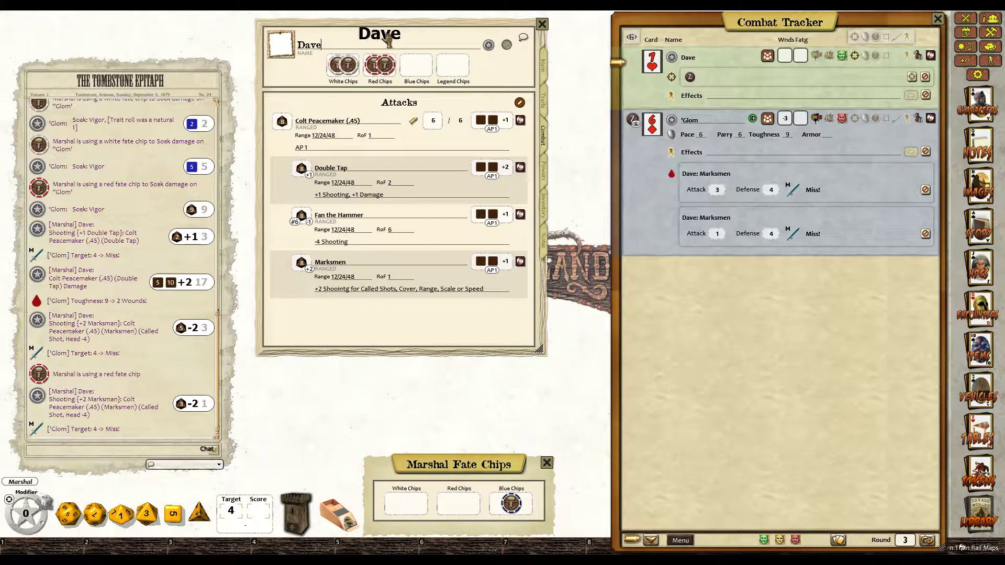
{"action": "right_click", "coordinate": [383, 64]}
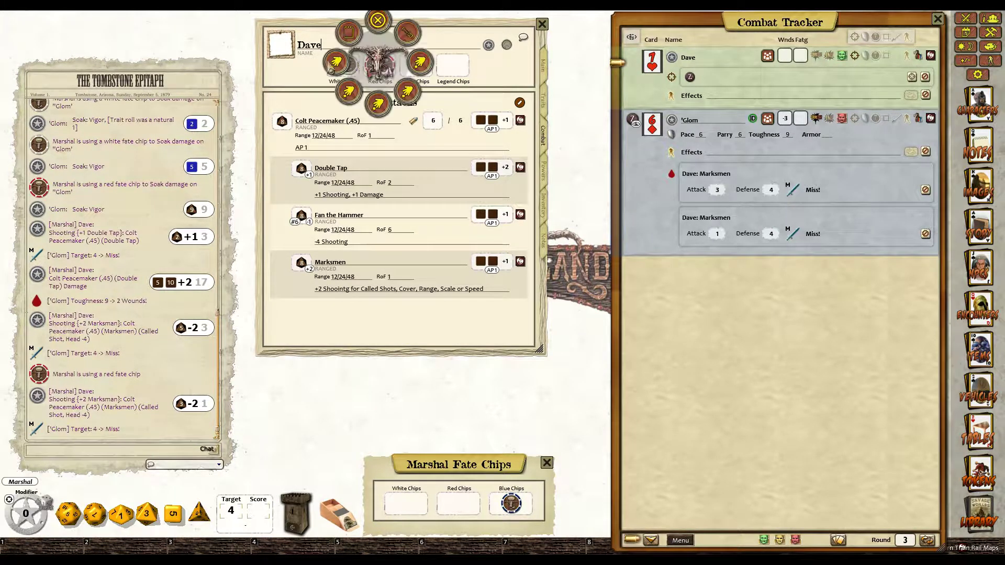
{"action": "left_click", "coordinate": [299, 74]}
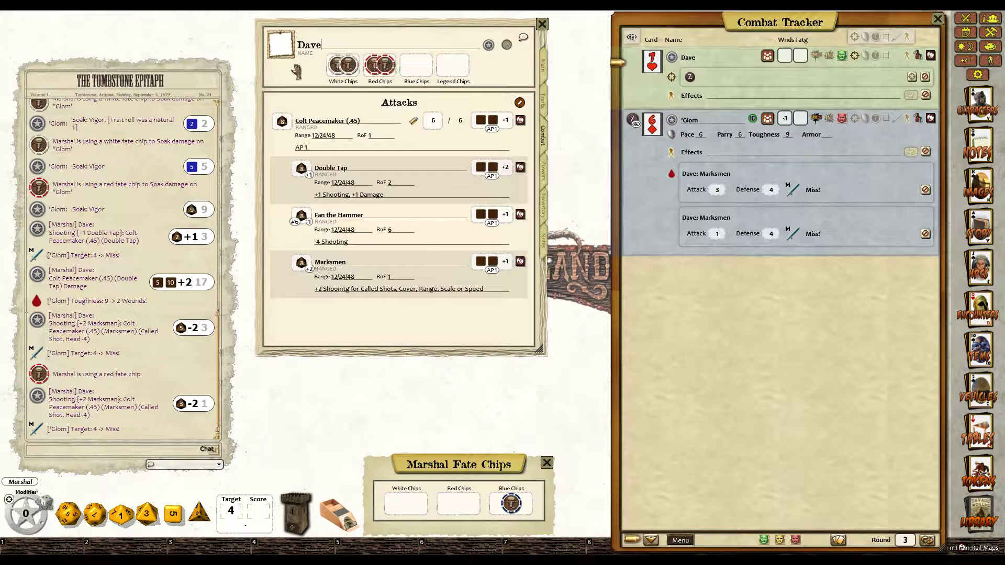